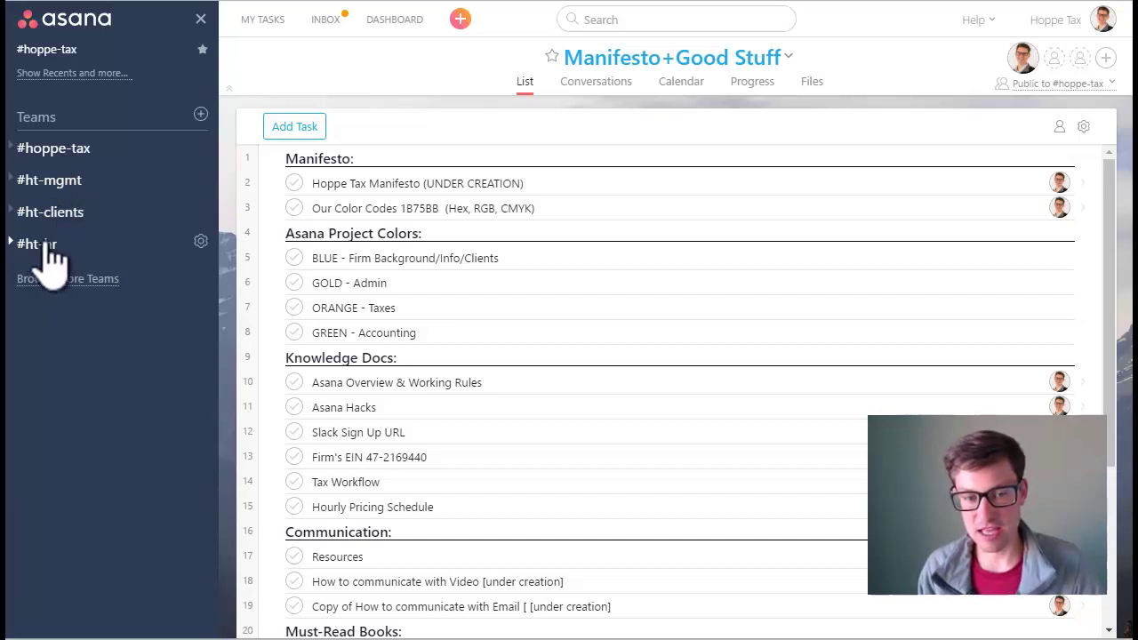
Step: Expand the #hoppe-tax team in the sidebar to reveal its projects
left_click(78, 160)
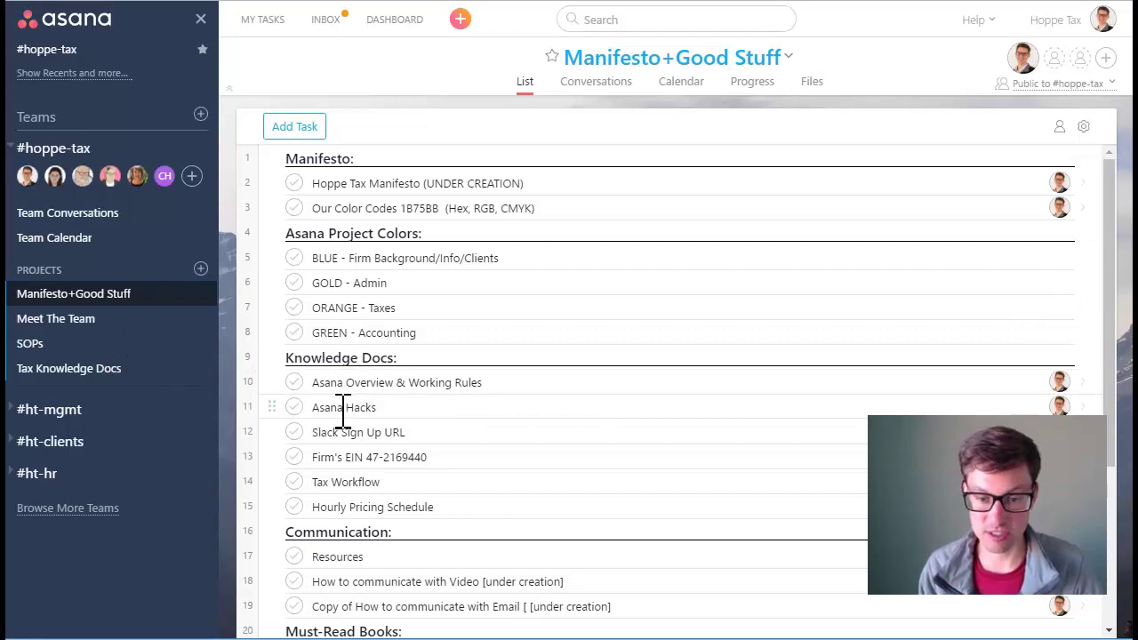
Step: Open the Meet The Team board and browse the team members' cards
left_click(82, 320)
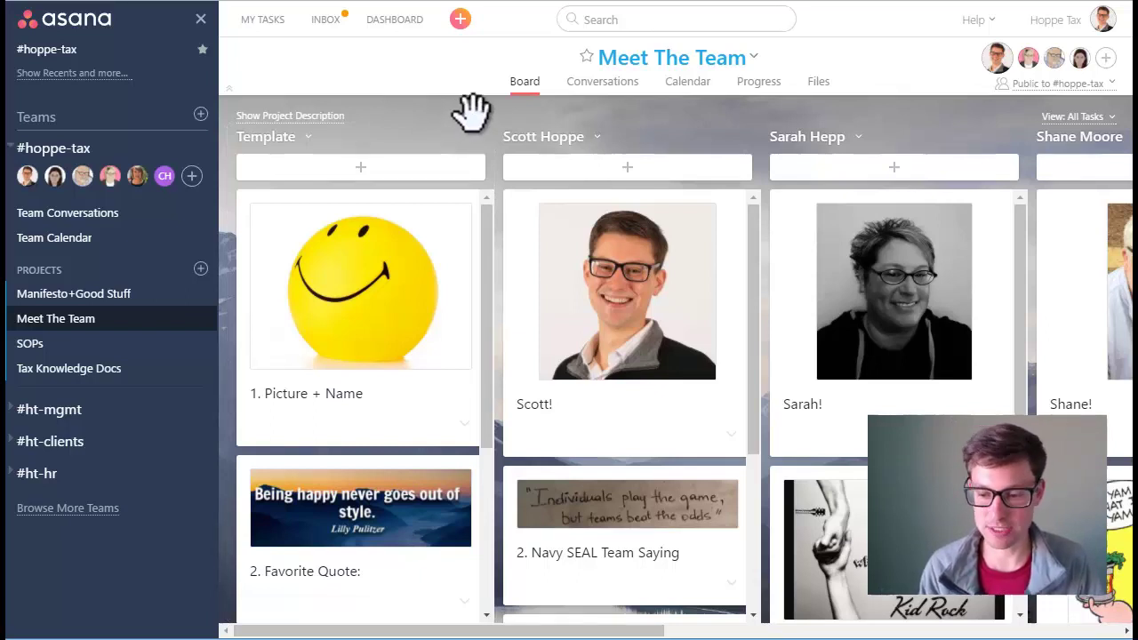
scroll(578, 240, "down", 1)
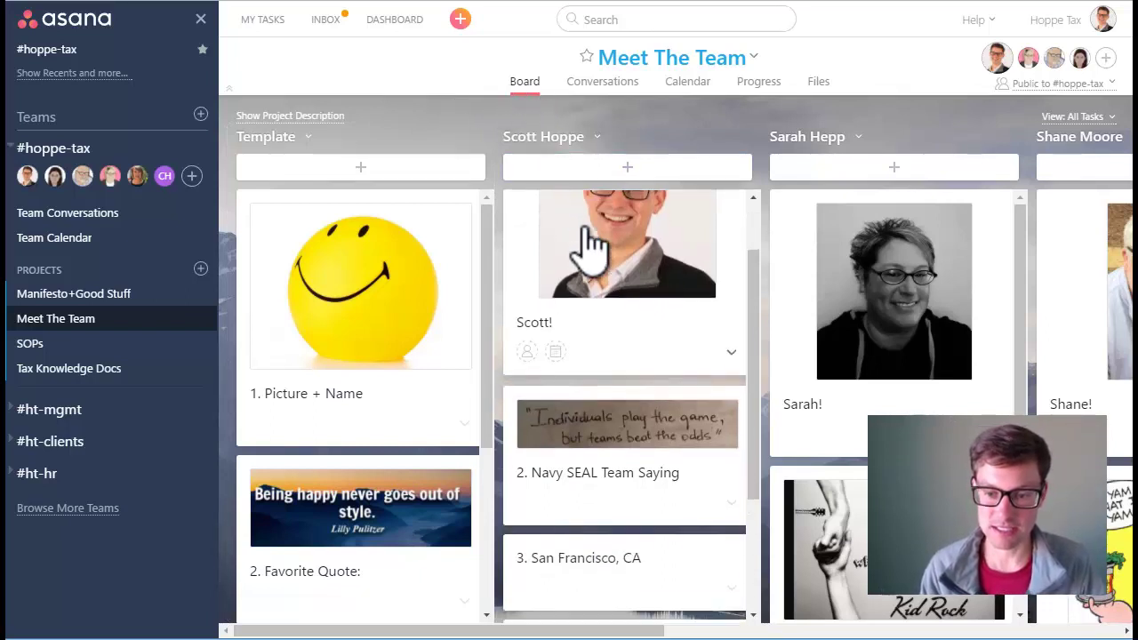
scroll(394, 336, "down", 1)
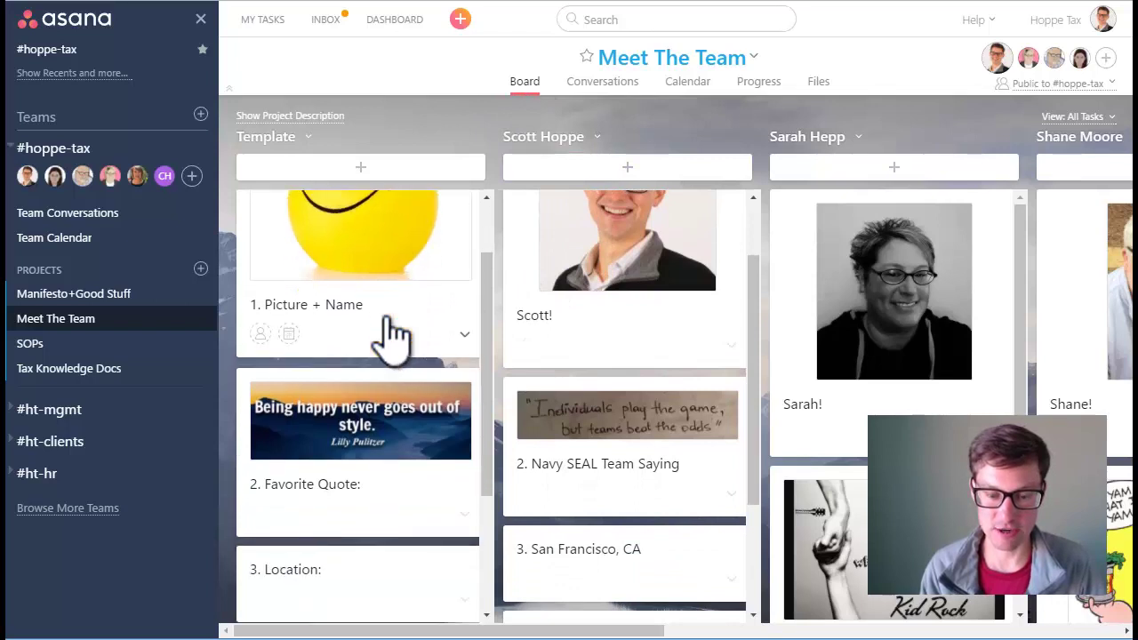
scroll(386, 338, "up", 1)
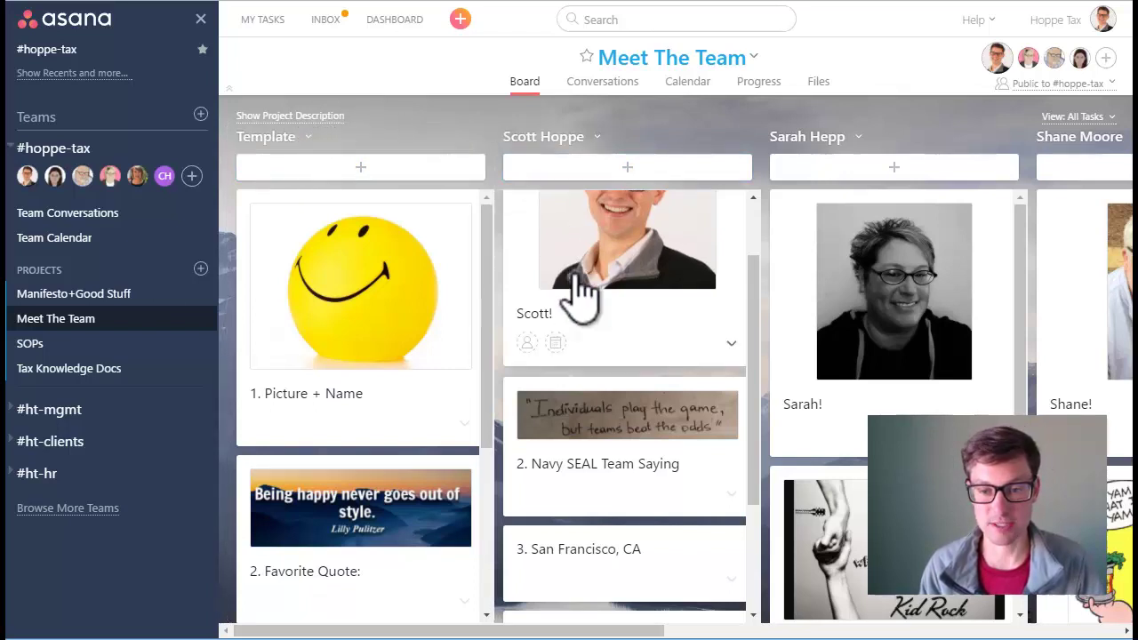
scroll(578, 296, "up", 1)
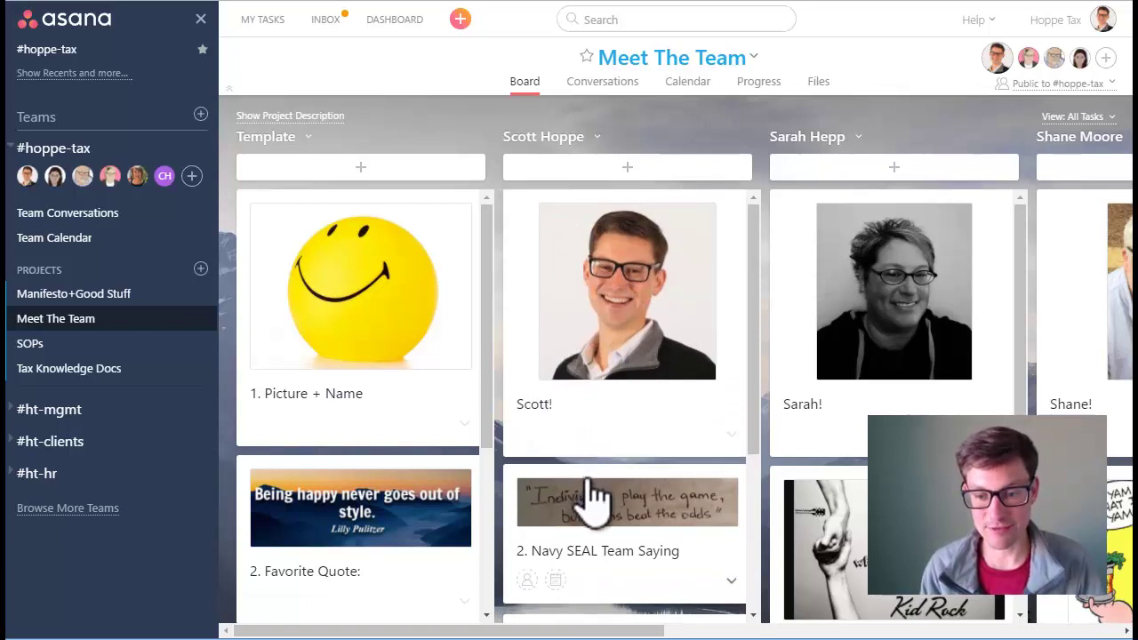
scroll(596, 496, "down", 2)
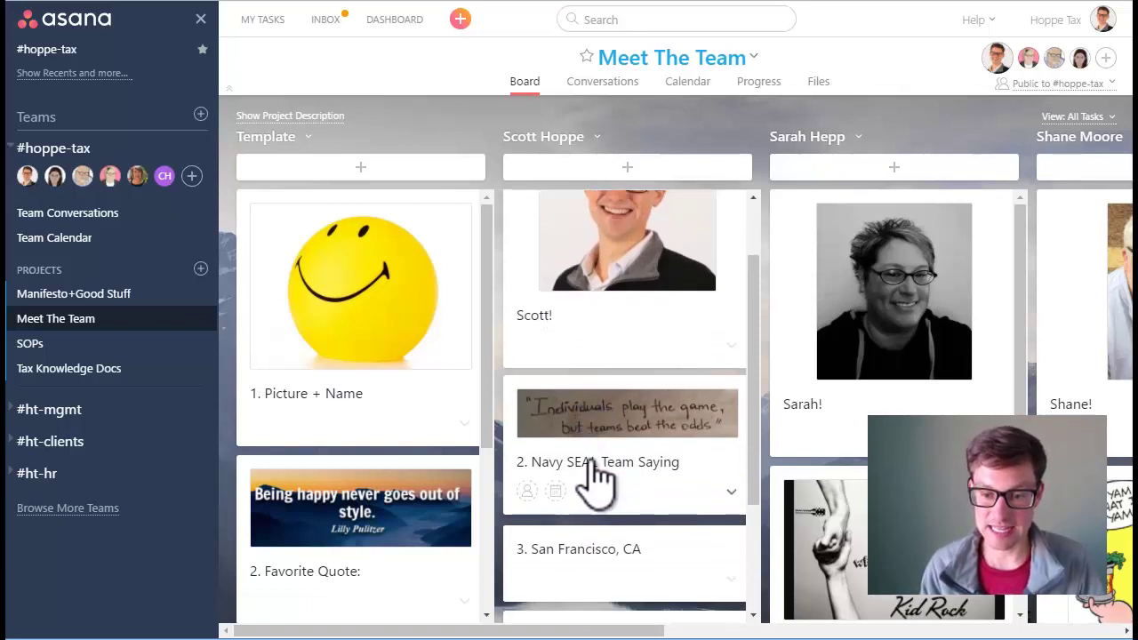
scroll(588, 484, "down", 1)
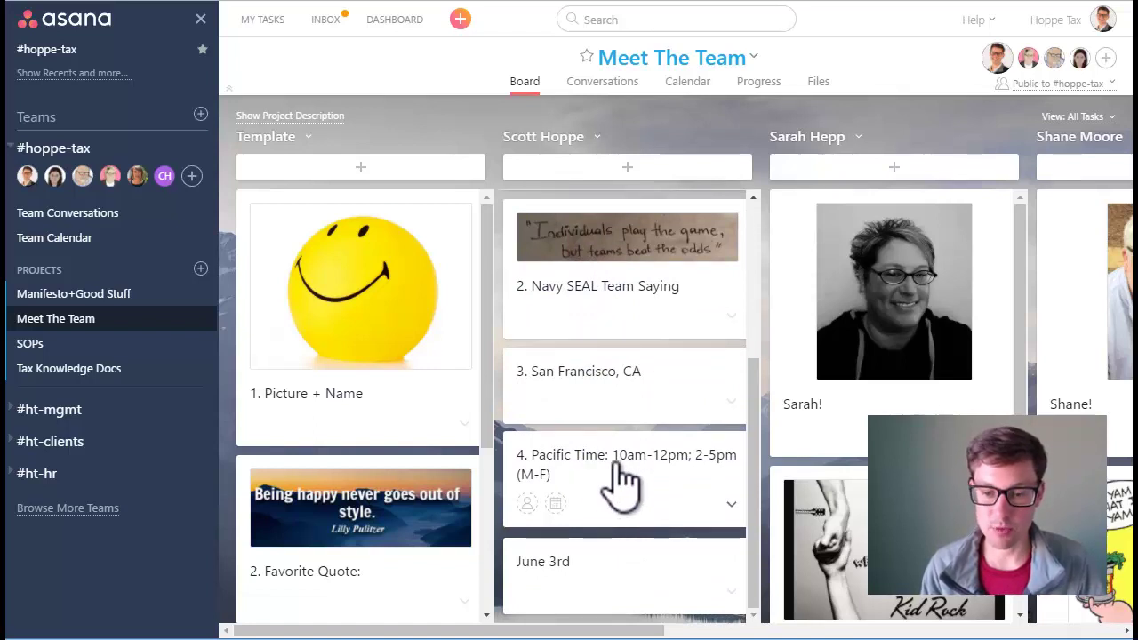
scroll(602, 419, "up", 3)
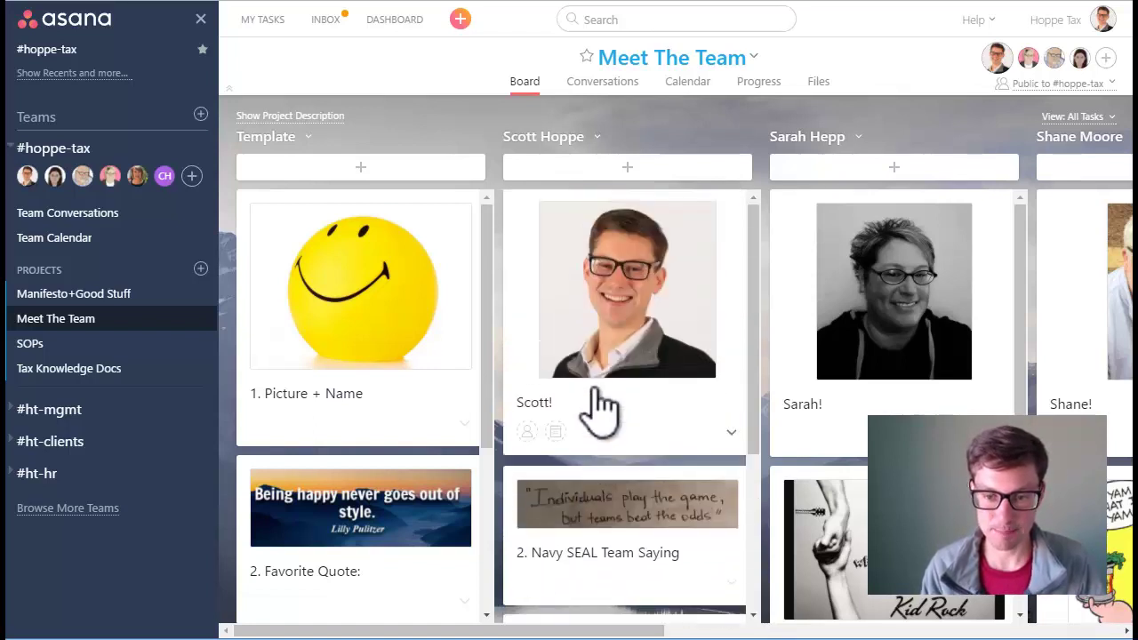
left_click(55, 348)
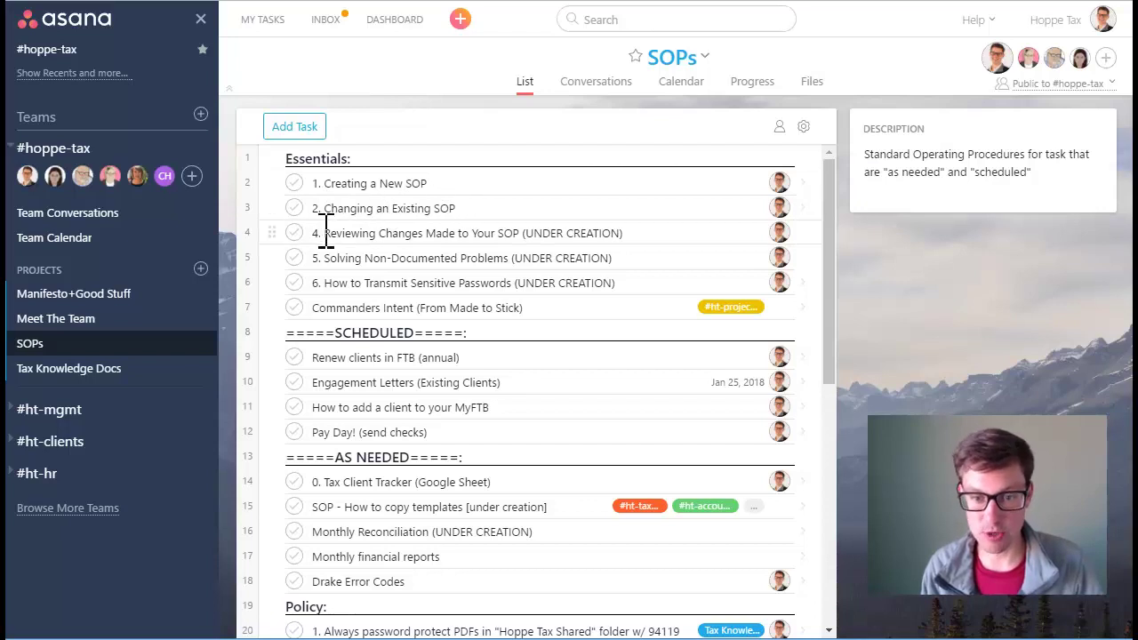
left_click_drag(114, 371, 71, 401)
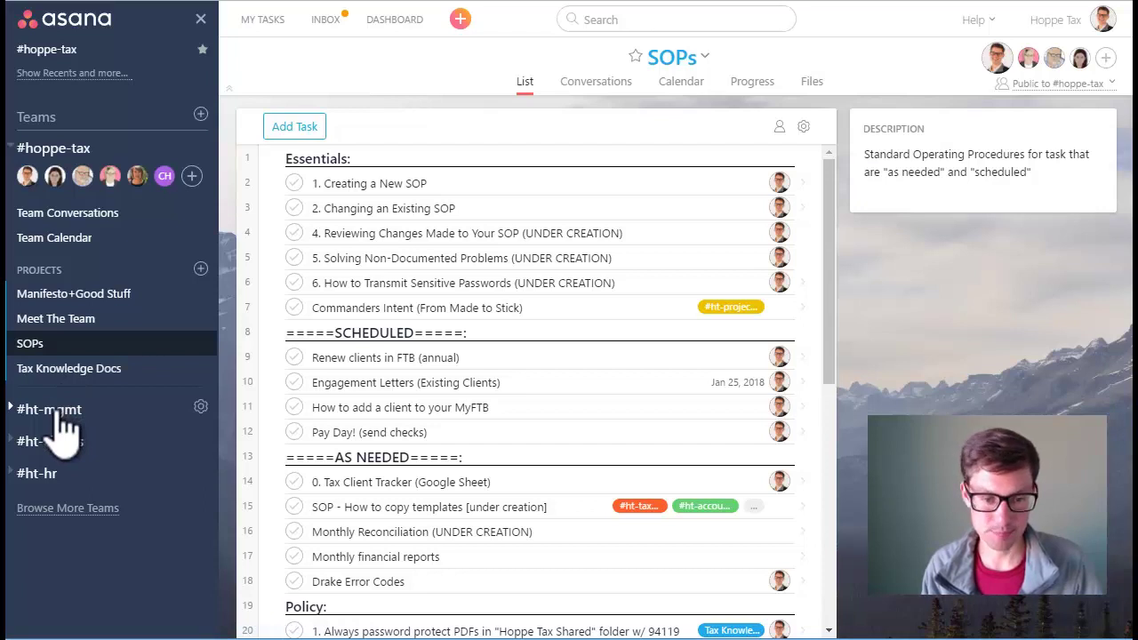
Step: Expand the #ht-mgmt team and collapse #hoppe-tax in the sidebar
left_click(58, 411)
left_click(51, 149)
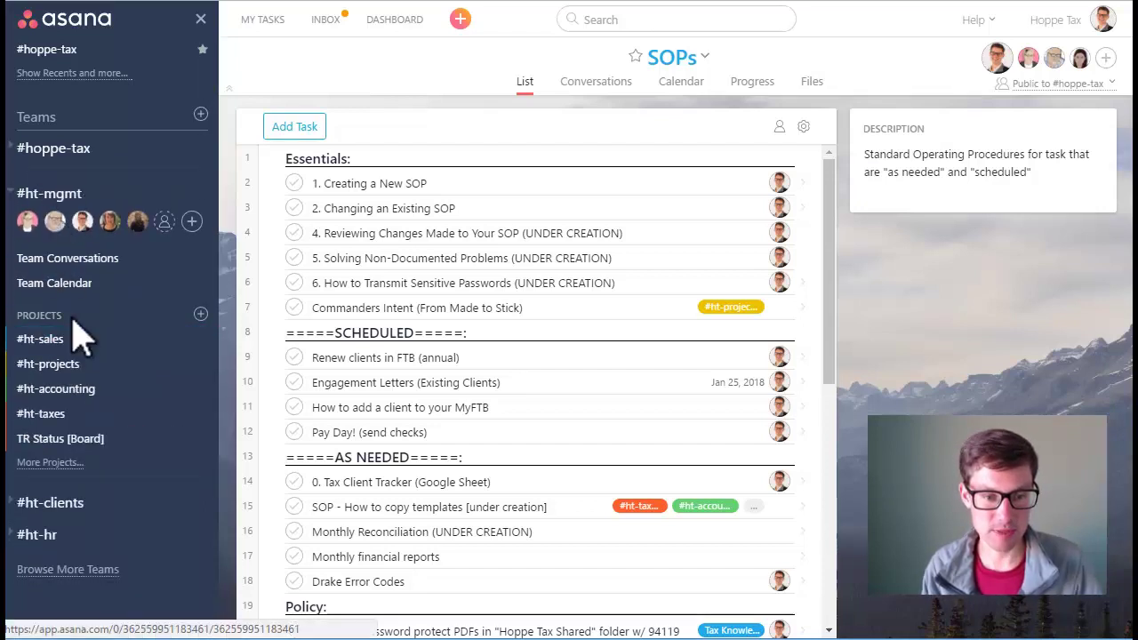
left_click_drag(78, 336, 86, 363)
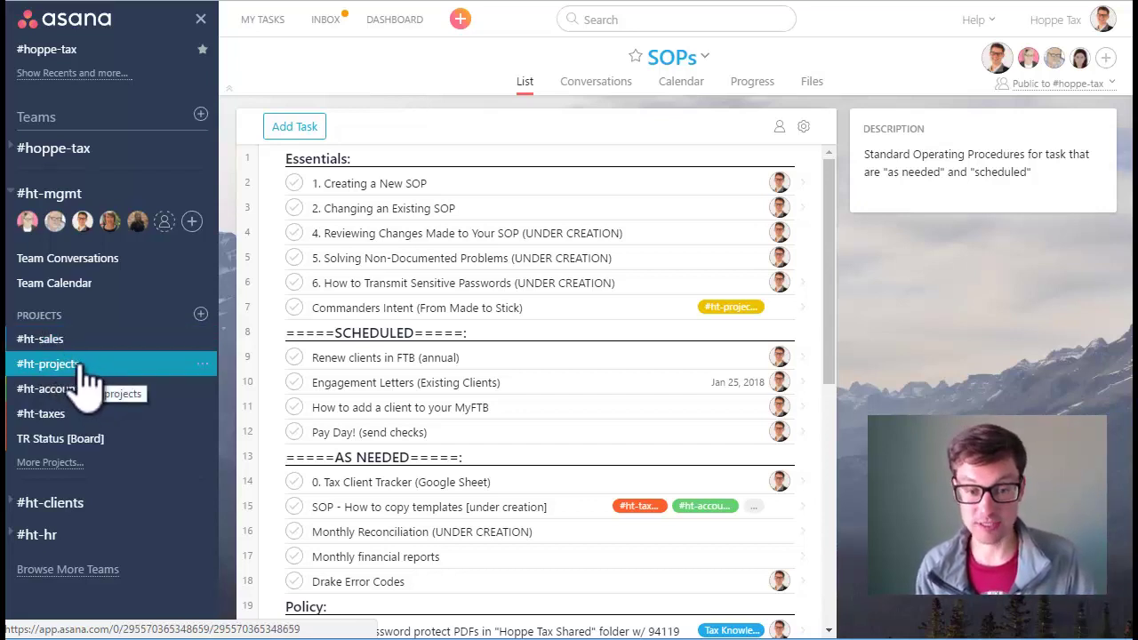
Step: Open the #ht-projects client project list and scroll through it
left_click(83, 369)
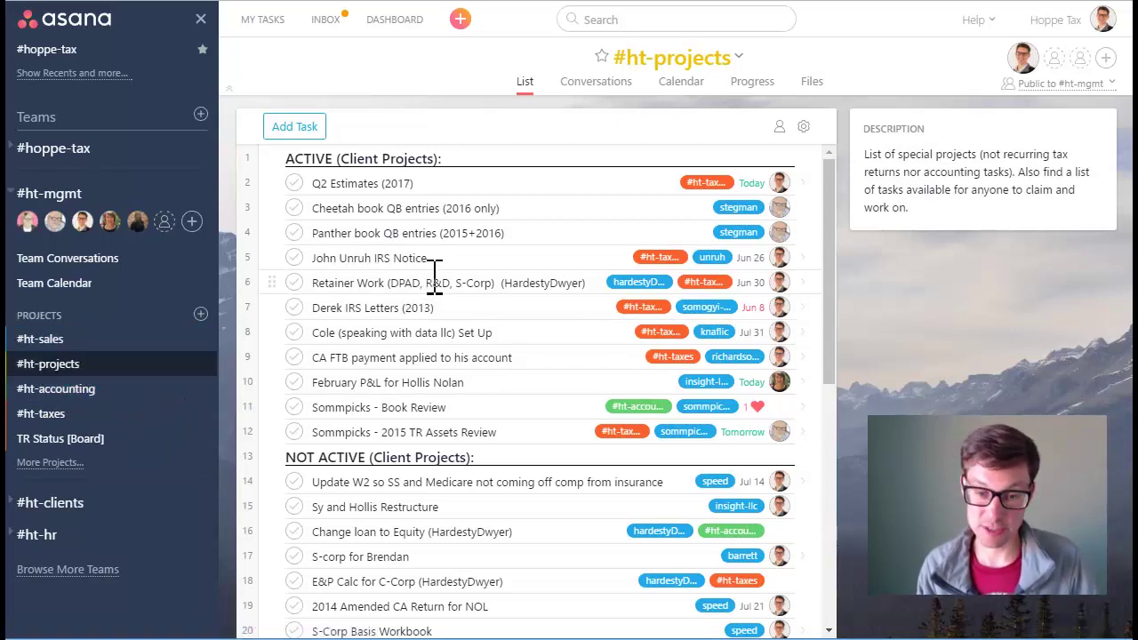
scroll(404, 302, "down", 1)
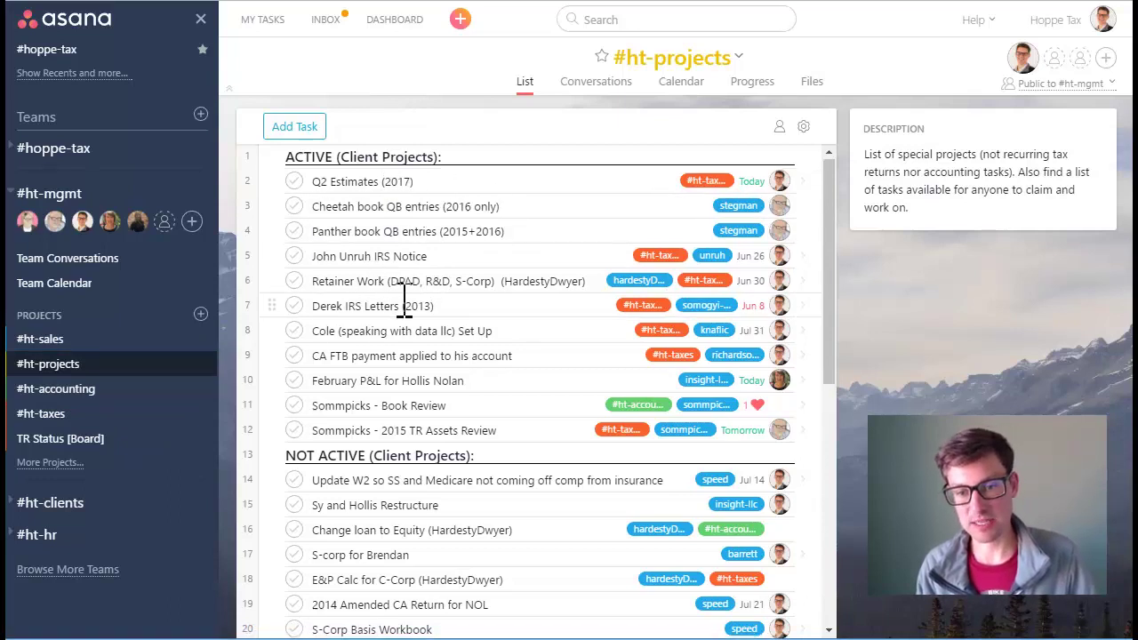
scroll(404, 302, "down", 1)
scroll(412, 249, "up", 1)
scroll(396, 249, "down", 1)
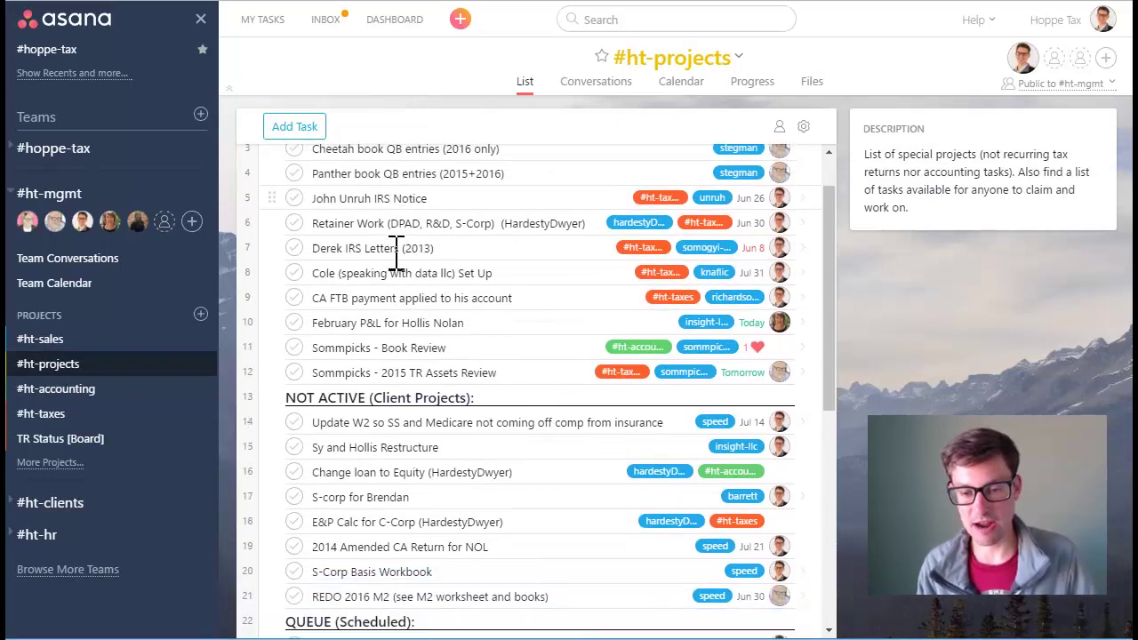
scroll(396, 250, "down", 3)
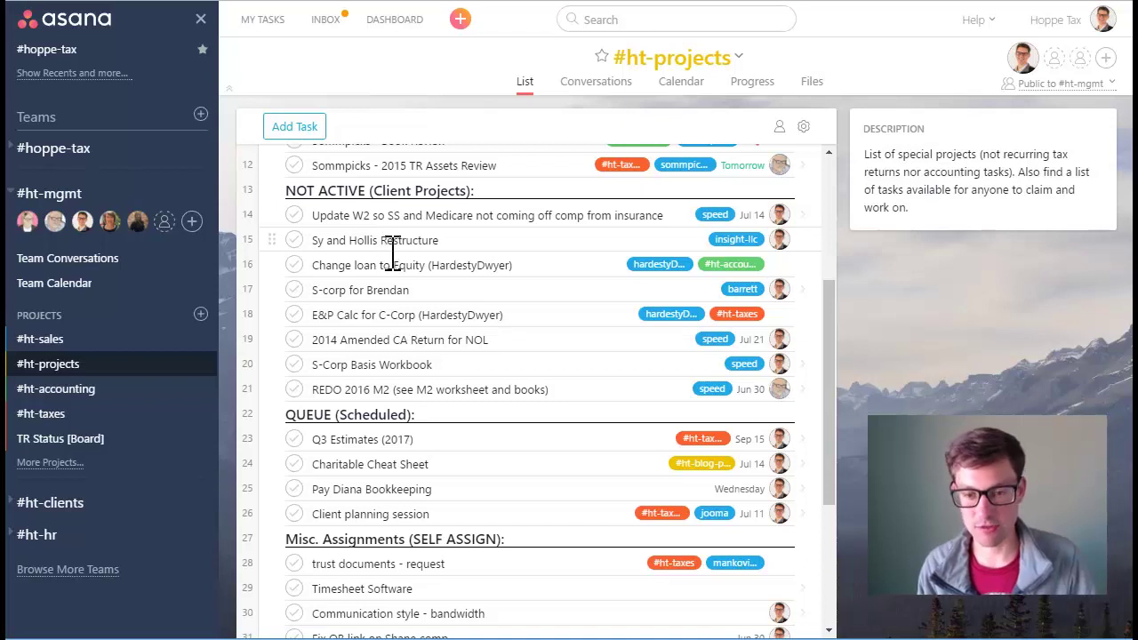
scroll(391, 256, "down", 3)
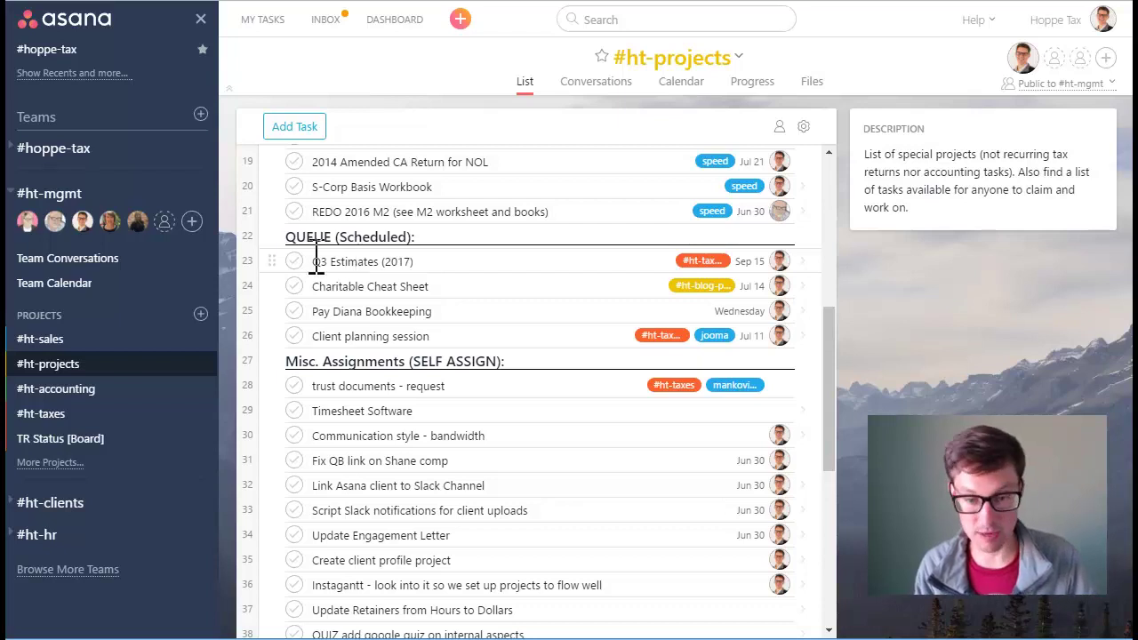
scroll(373, 257, "down", 3)
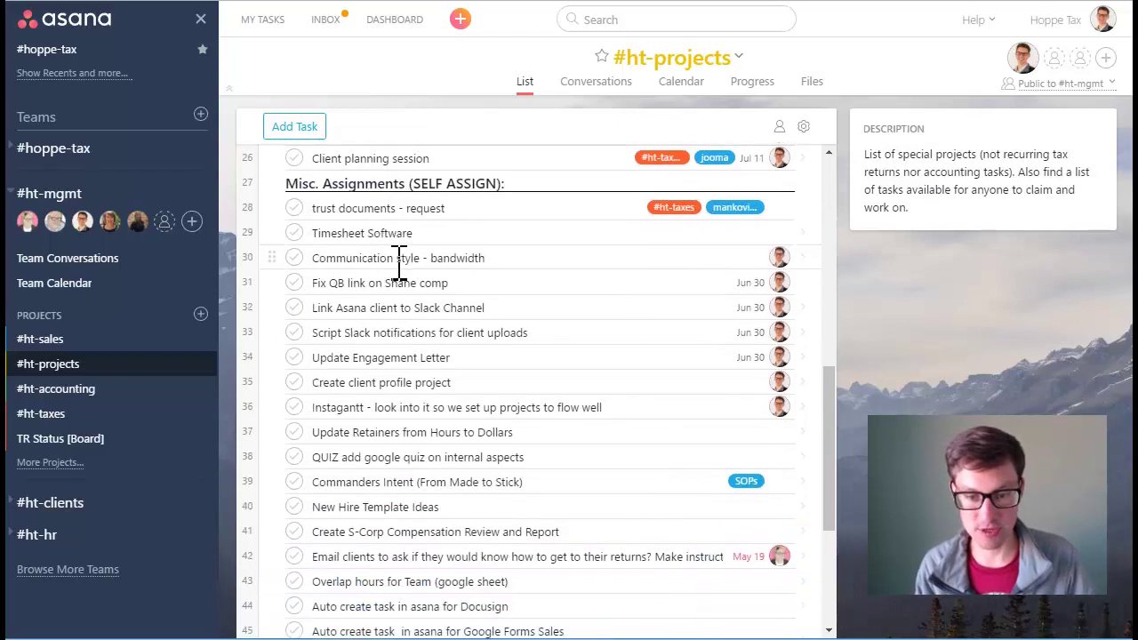
Step: Review the Misc. Assignments section, then open the #ht-taxes project
left_click(398, 194)
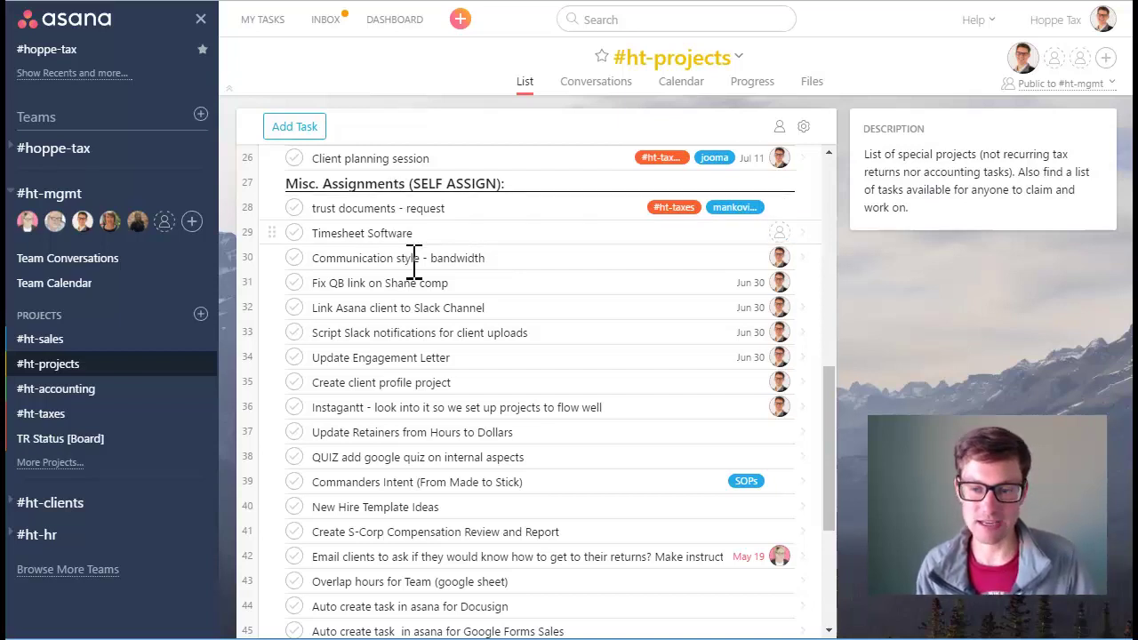
scroll(640, 323, "down", 3)
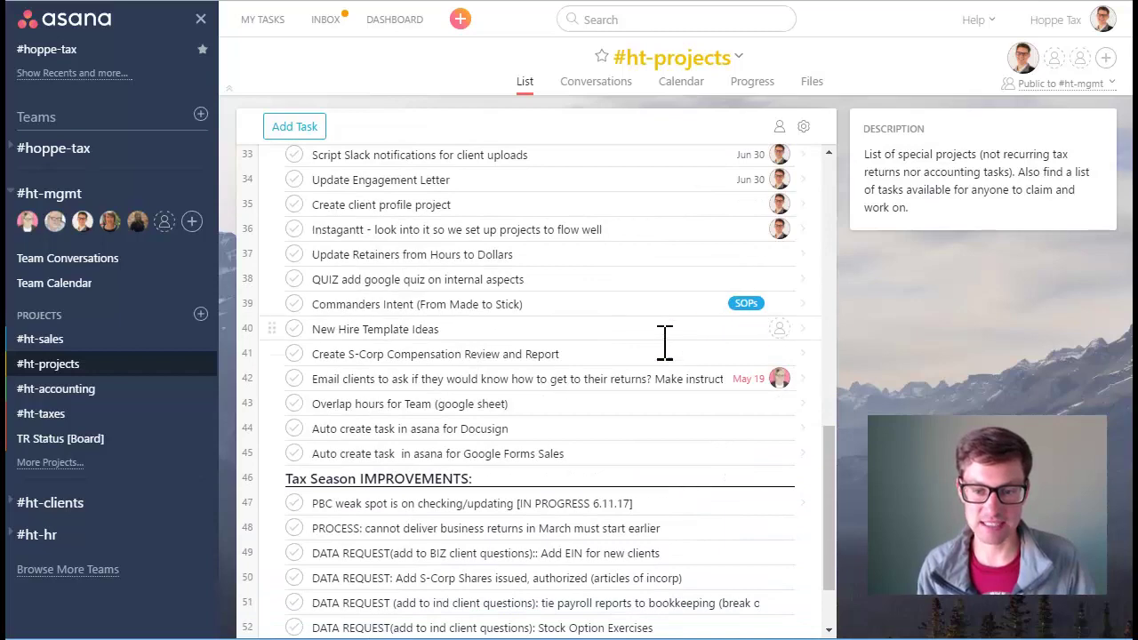
scroll(649, 339, "up", 2)
scroll(363, 489, "down", 3)
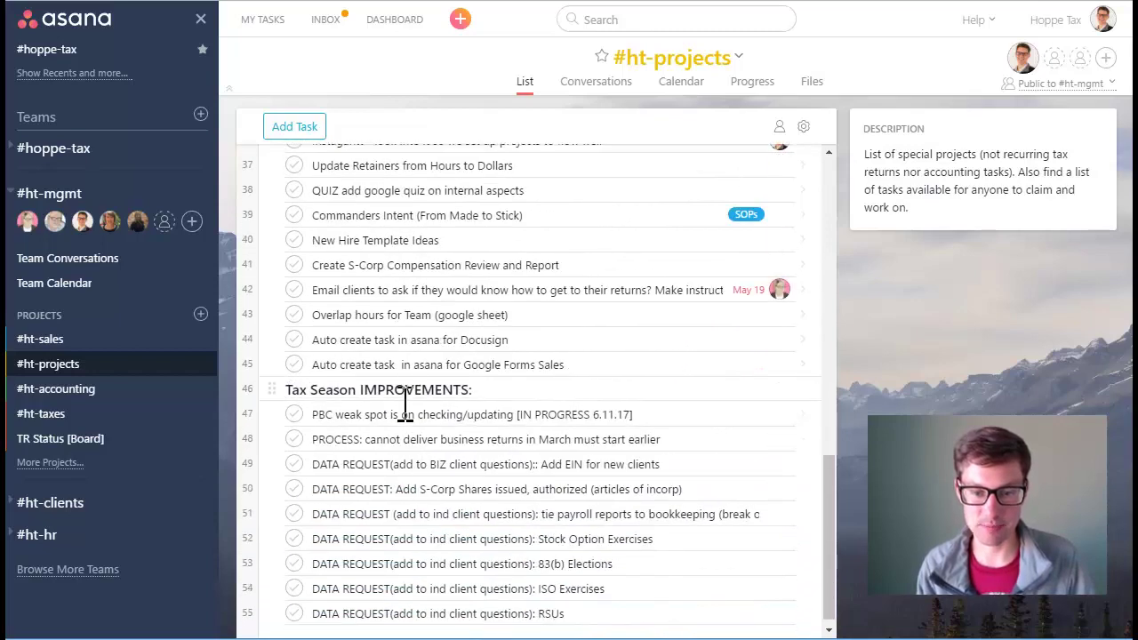
scroll(404, 411, "up", 2)
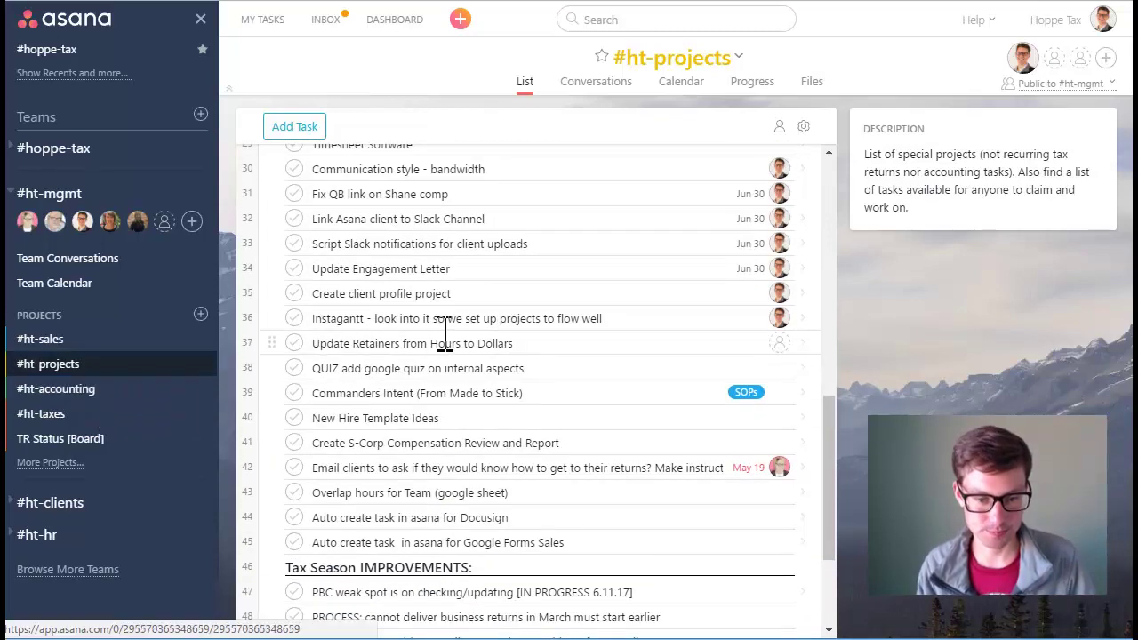
scroll(445, 333, "up", 10)
scroll(441, 320, "down", 2)
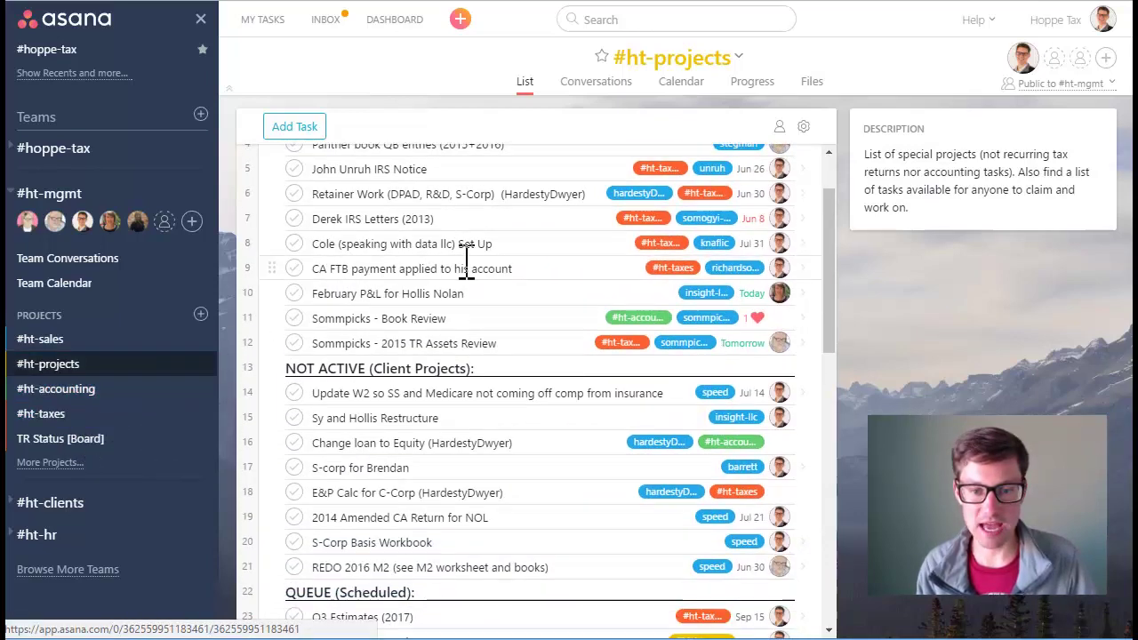
scroll(436, 242, "up", 2)
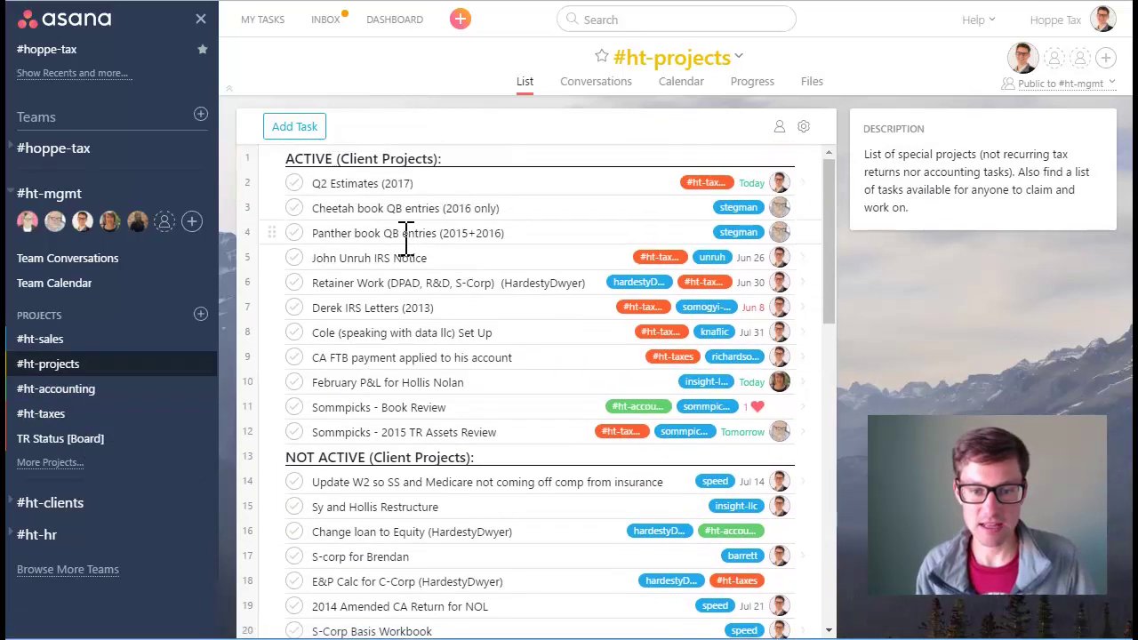
left_click(53, 414)
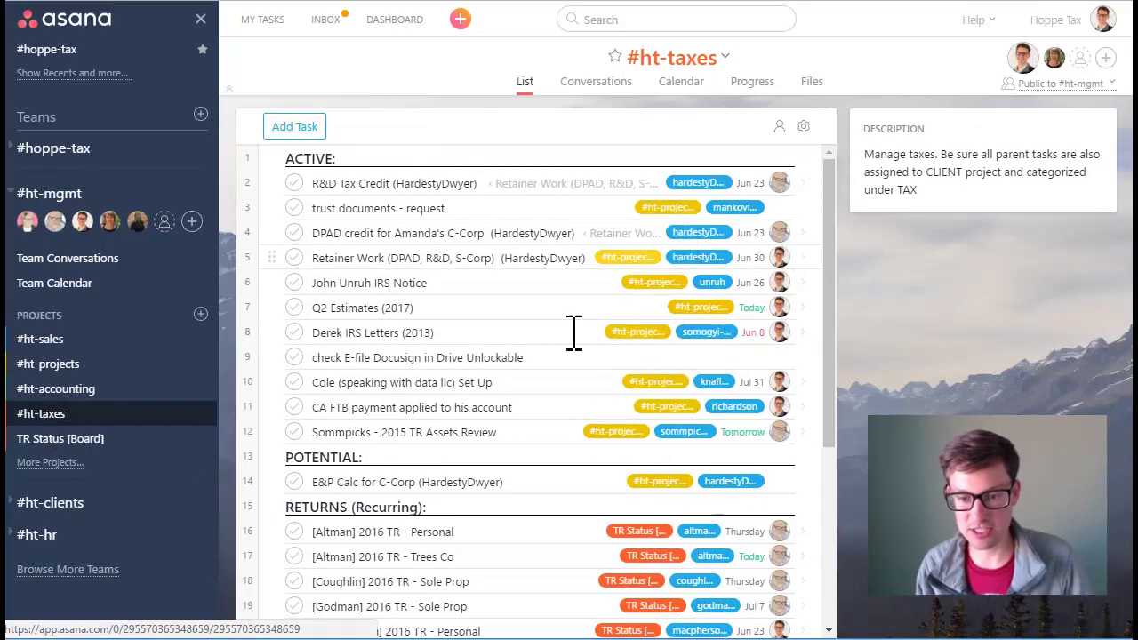
Step: Expand More Projects under #ht-mgmt to list #ht-retainers, #ht-blog-pipeline and #ht-templates
scroll(320, 449, "down", 1)
scroll(327, 437, "down", 2)
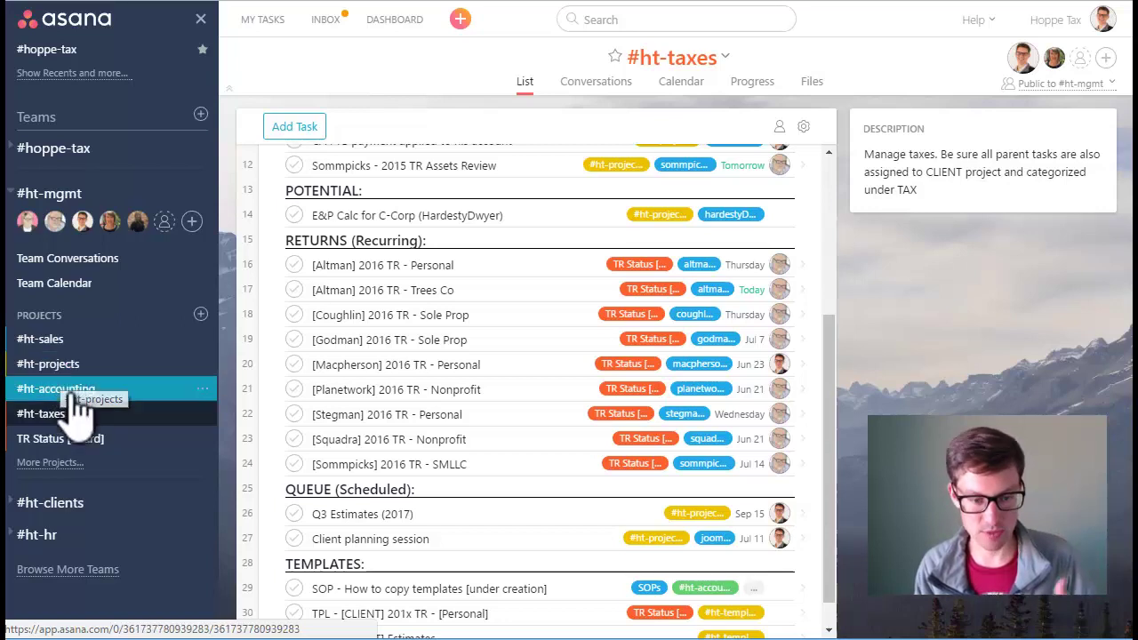
left_click(70, 462)
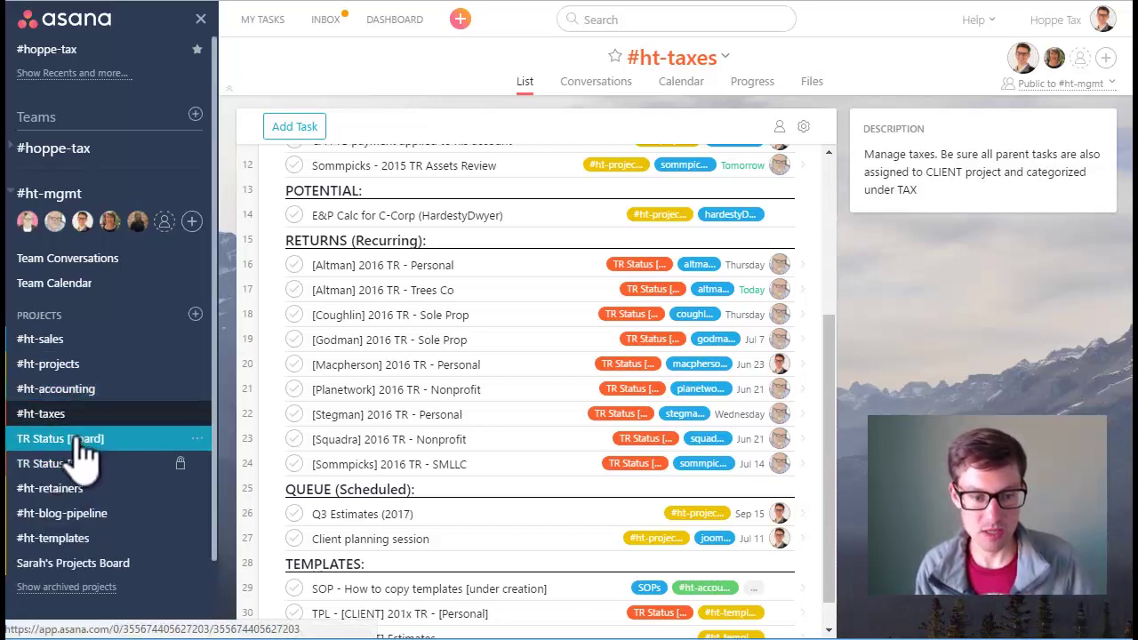
scroll(351, 229, "down", 2)
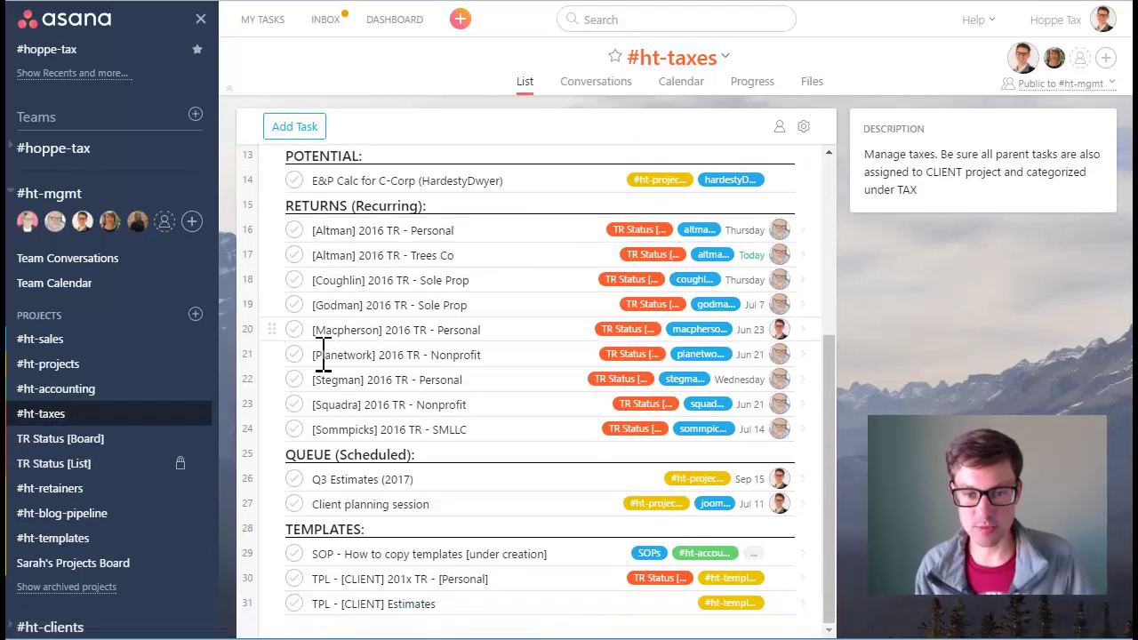
Step: Open the TR Status board, scan its columns, and open the [Squadra] 2016 TR - Nonprofit task
left_click(100, 444)
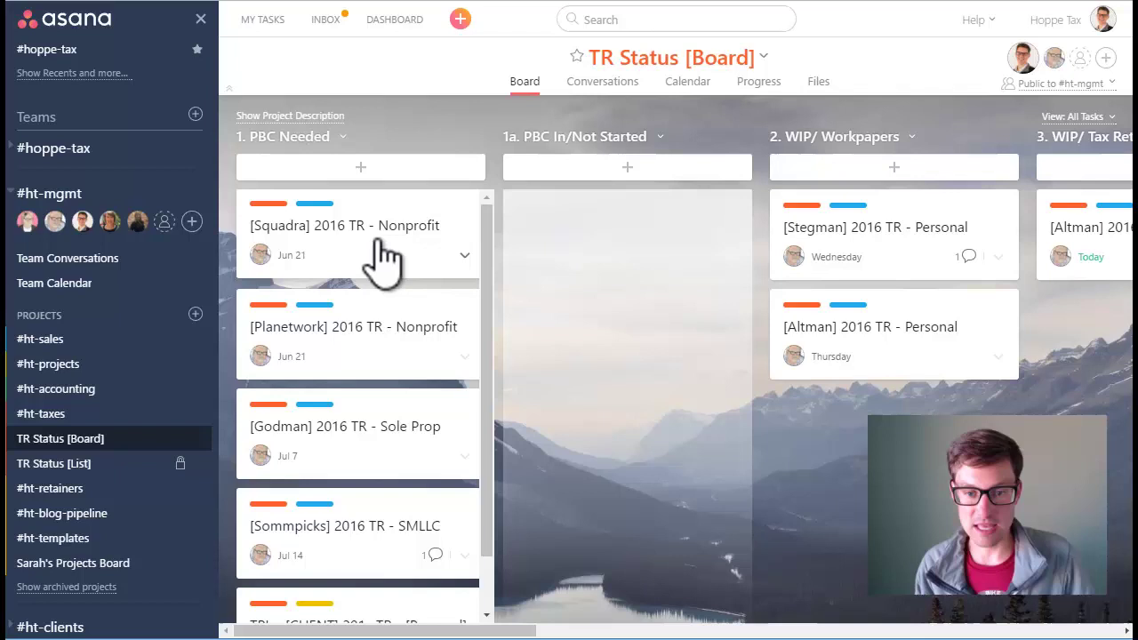
scroll(376, 267, "down", 2)
scroll(369, 342, "up", 2)
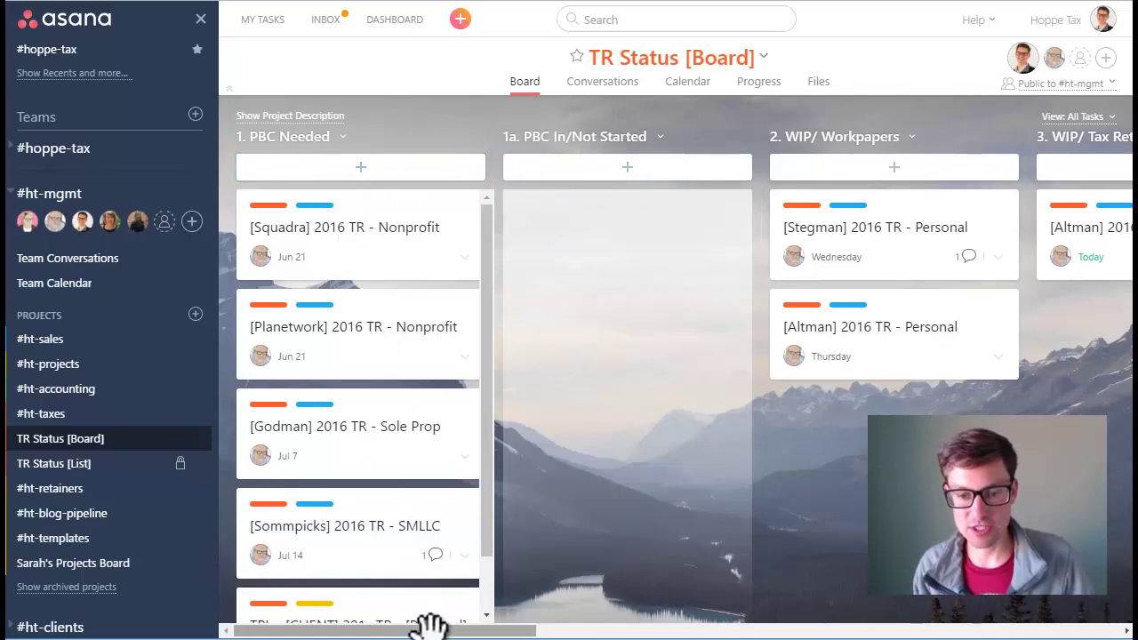
left_click_drag(430, 628, 389, 626)
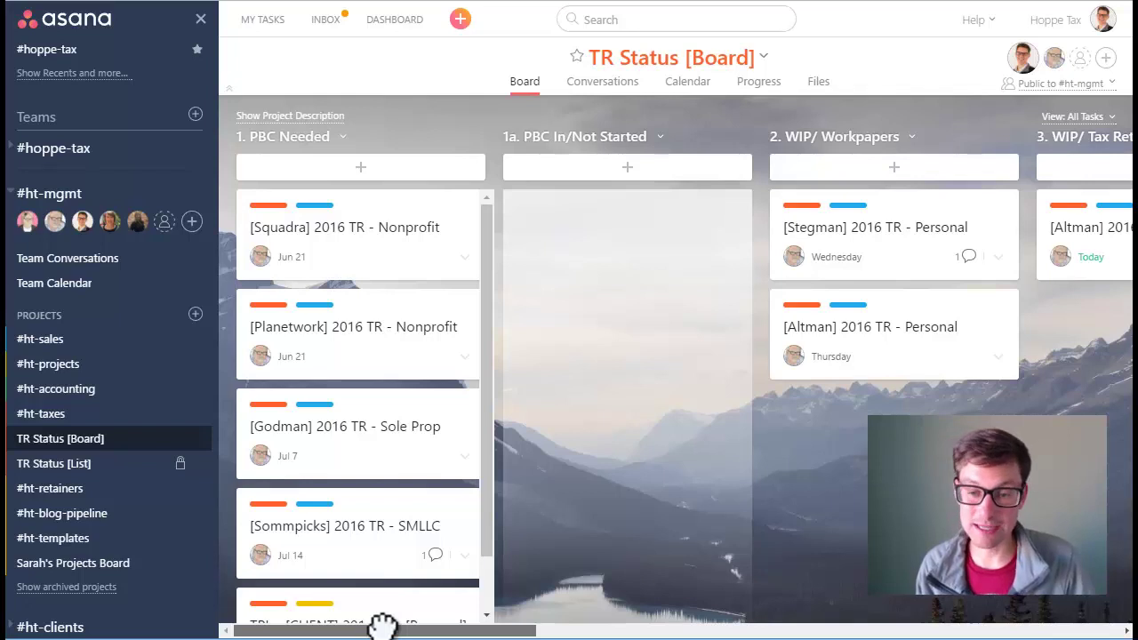
left_click_drag(411, 619, 560, 622)
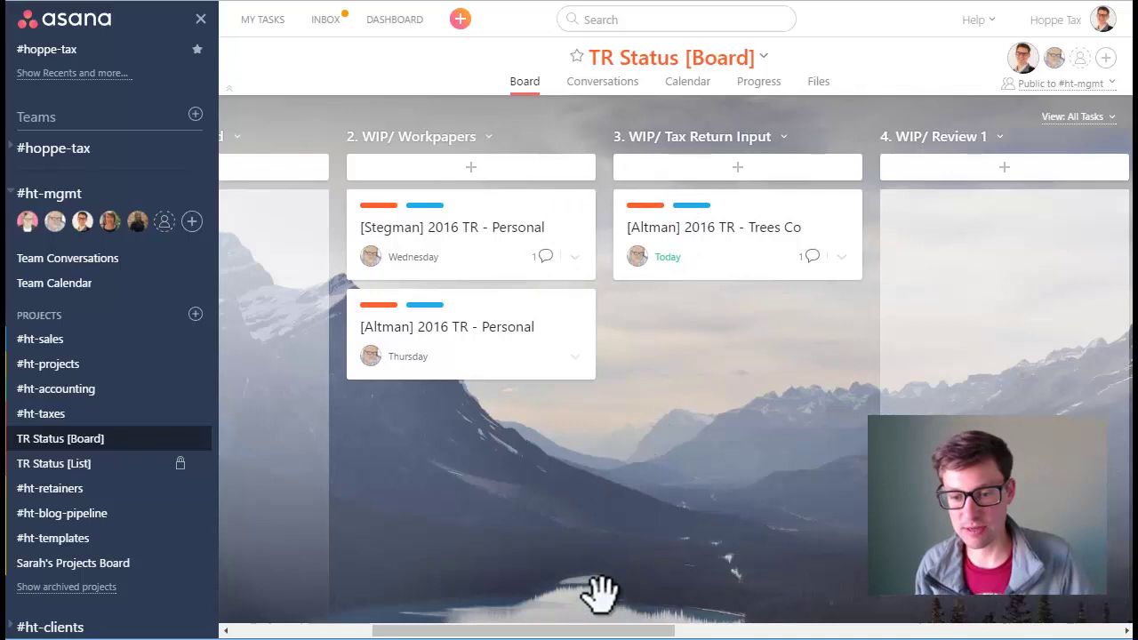
left_click_drag(604, 627, 816, 621)
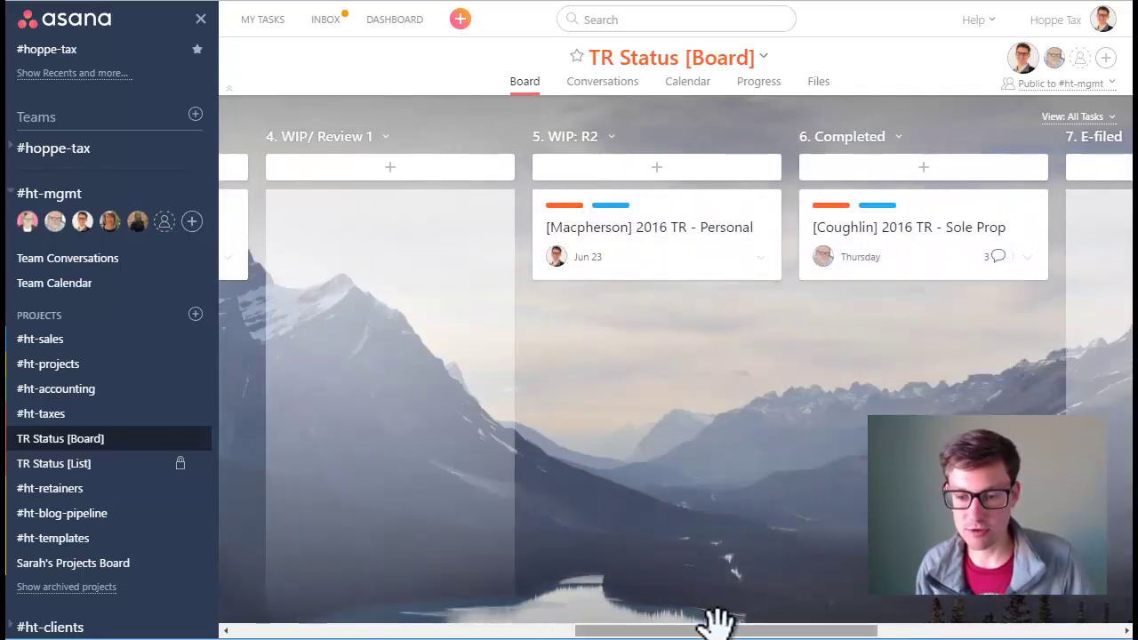
left_click_drag(716, 621, 846, 624)
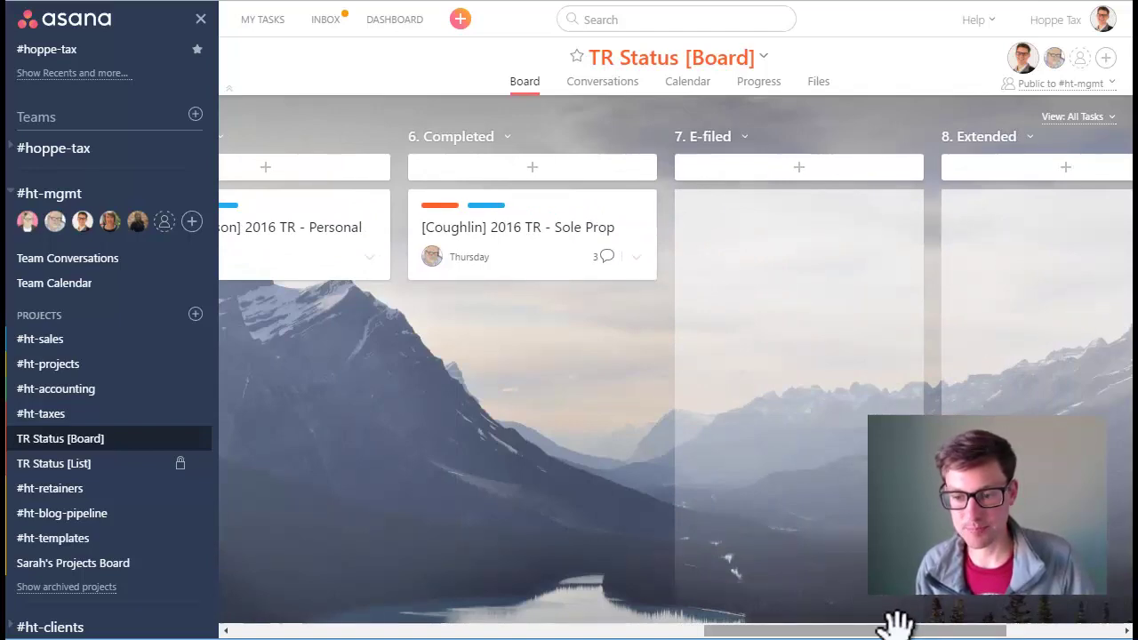
left_click_drag(896, 625, 399, 614)
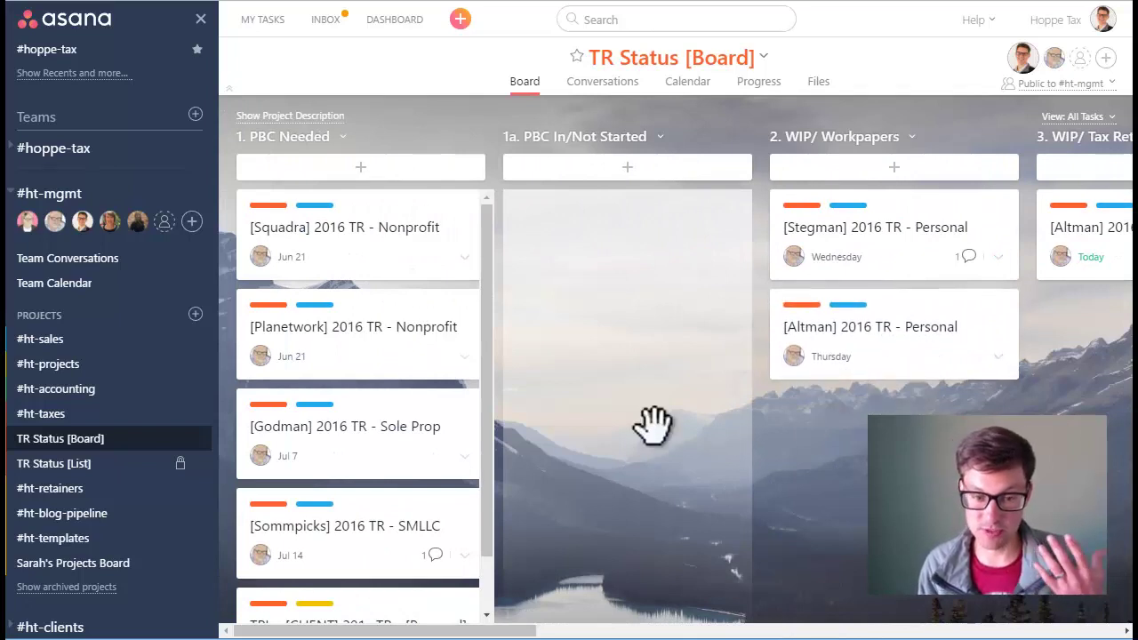
left_click(356, 248)
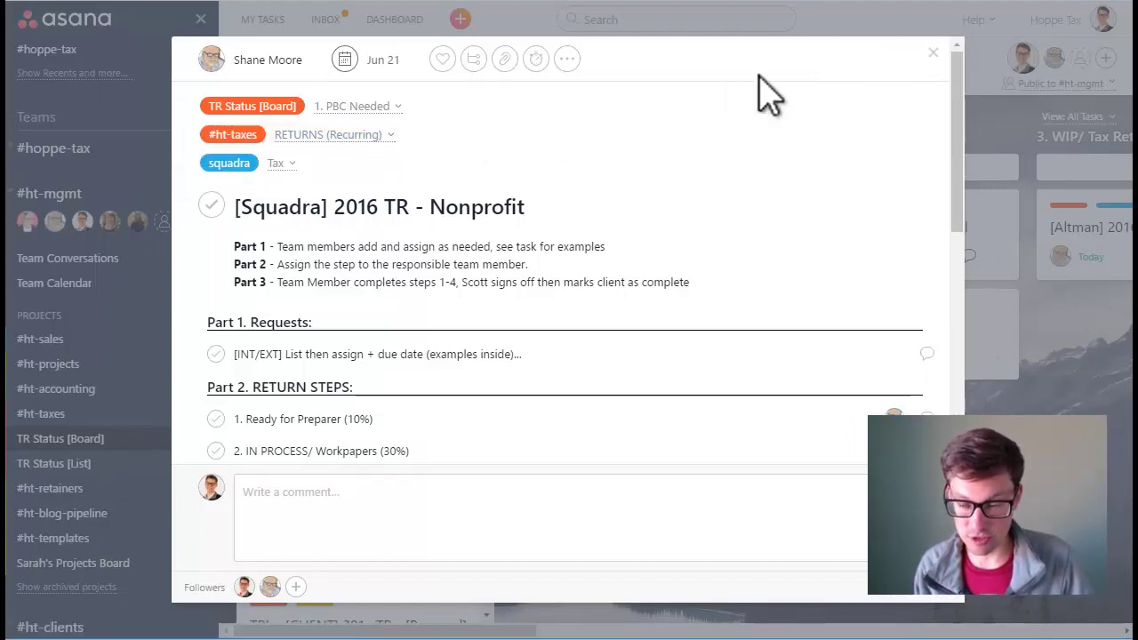
Step: Close the [Squadra] 2016 TR - Nonprofit task details to return to the TR Status board
left_click(931, 55)
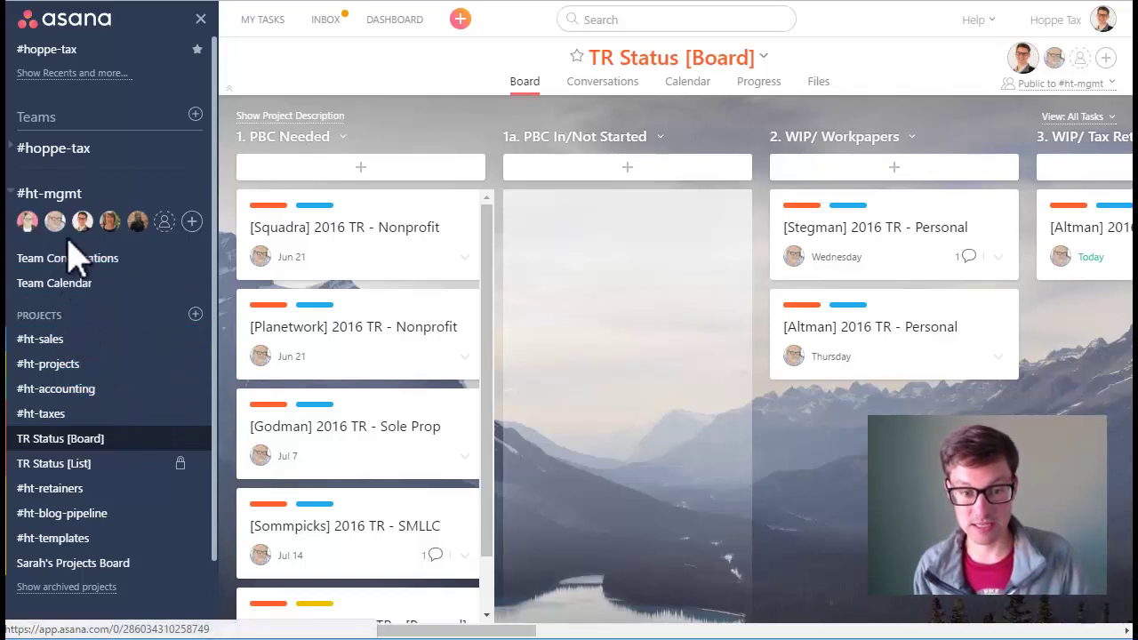
Step: Collapse #ht-mgmt and expand #ht-clients to list all its client projects
left_click(51, 193)
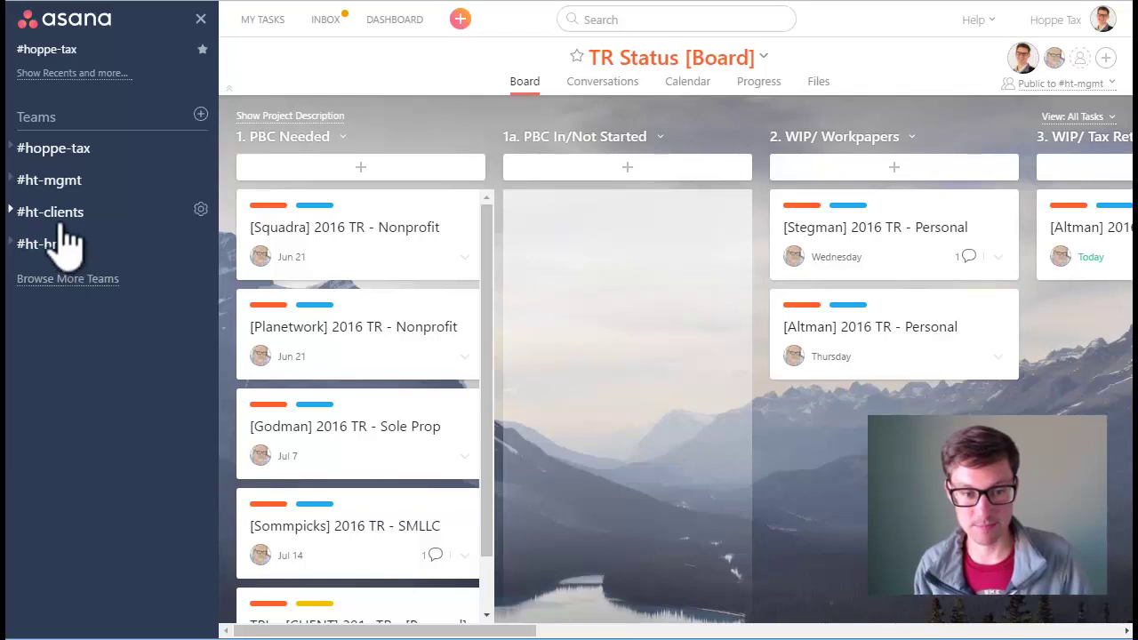
left_click(55, 217)
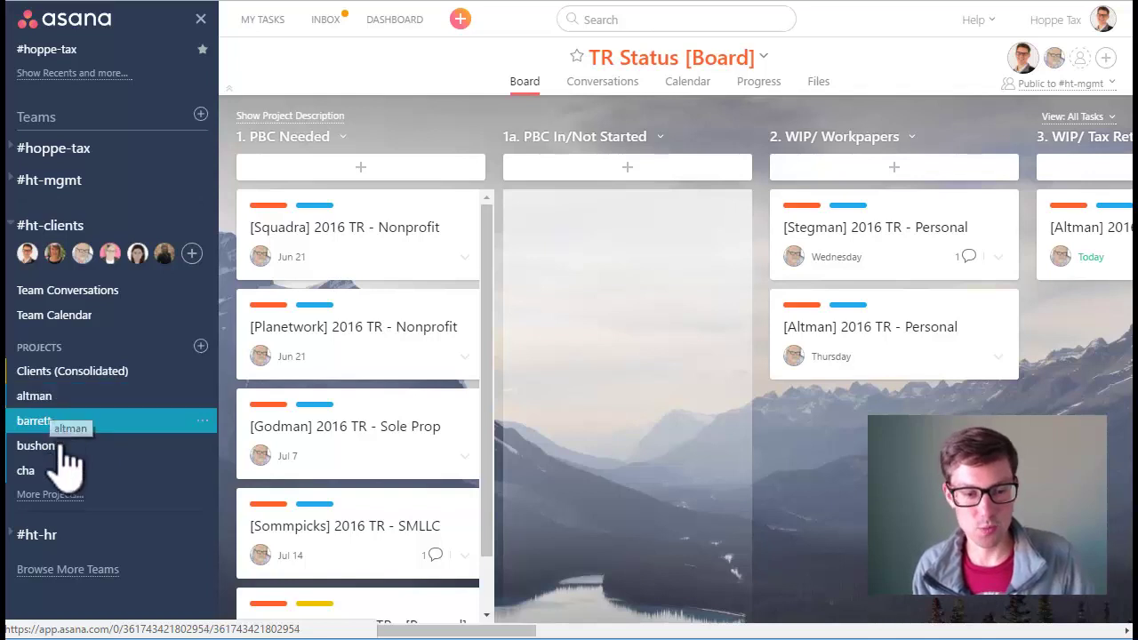
left_click(50, 494)
scroll(53, 462, "down", 2)
scroll(89, 466, "down", 1)
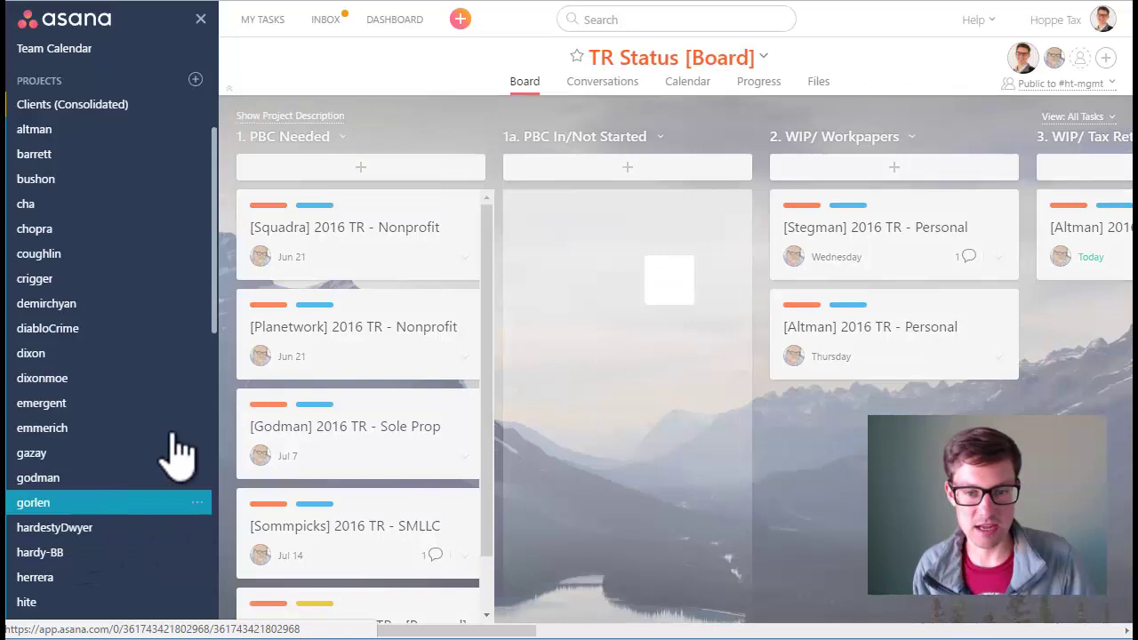
Step: Open the hardestyDwyer client project with its Background, Accounting and Tax sections
left_click(150, 306)
scroll(150, 313, "up", 3)
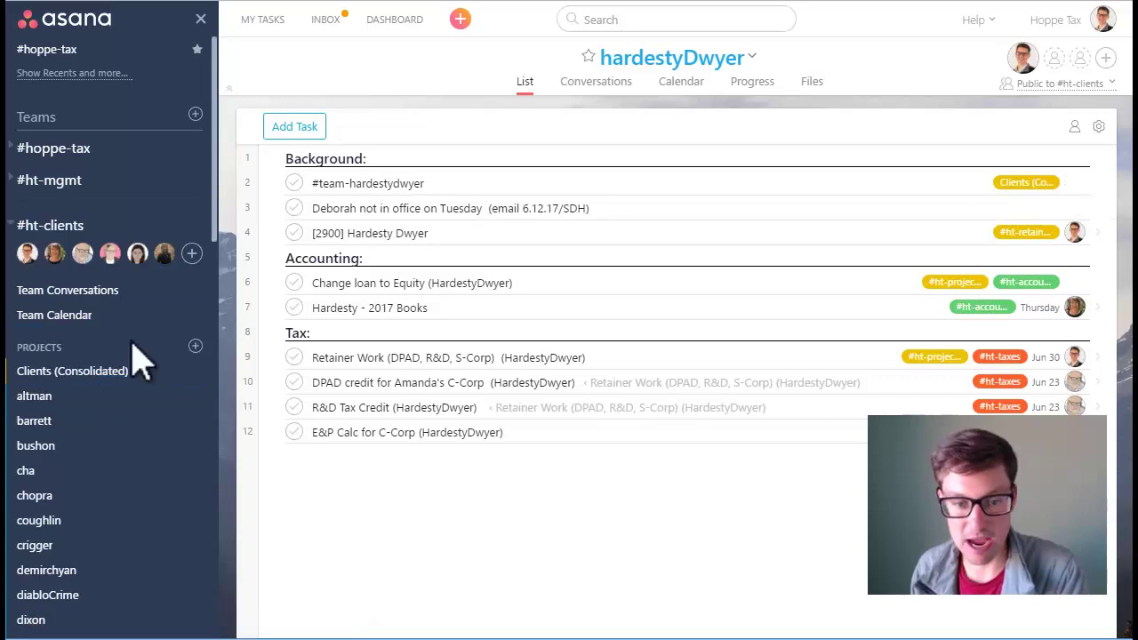
Step: Open Clients (Consolidated), collapse #ht-clients, and fully expand #ht-hr to show its agenda templates
left_click(103, 383)
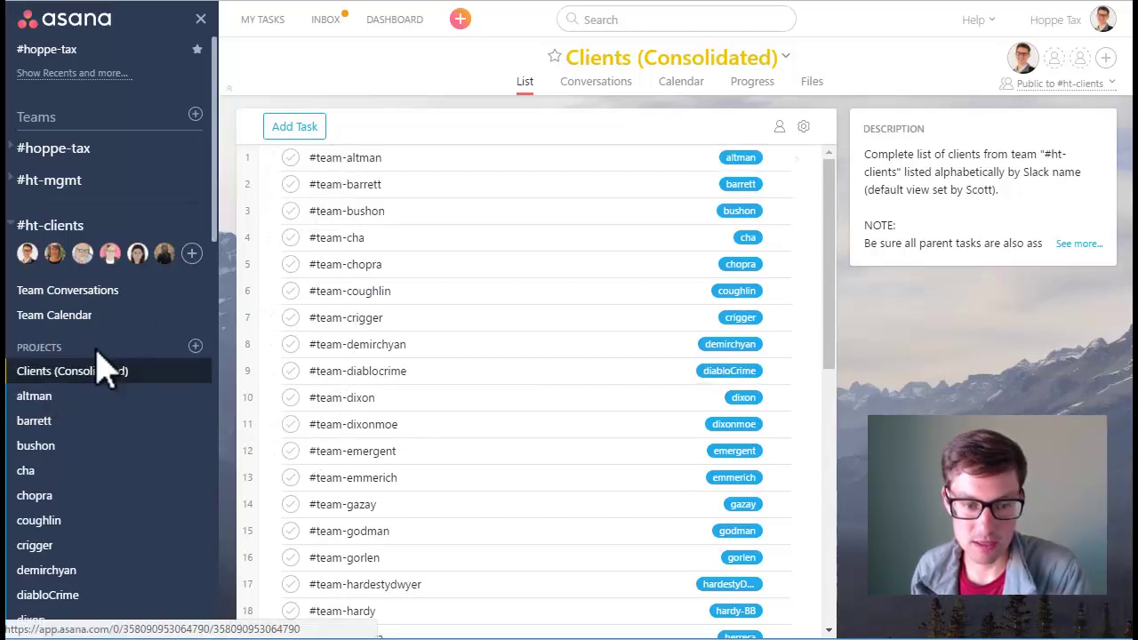
left_click(62, 229)
left_click(55, 255)
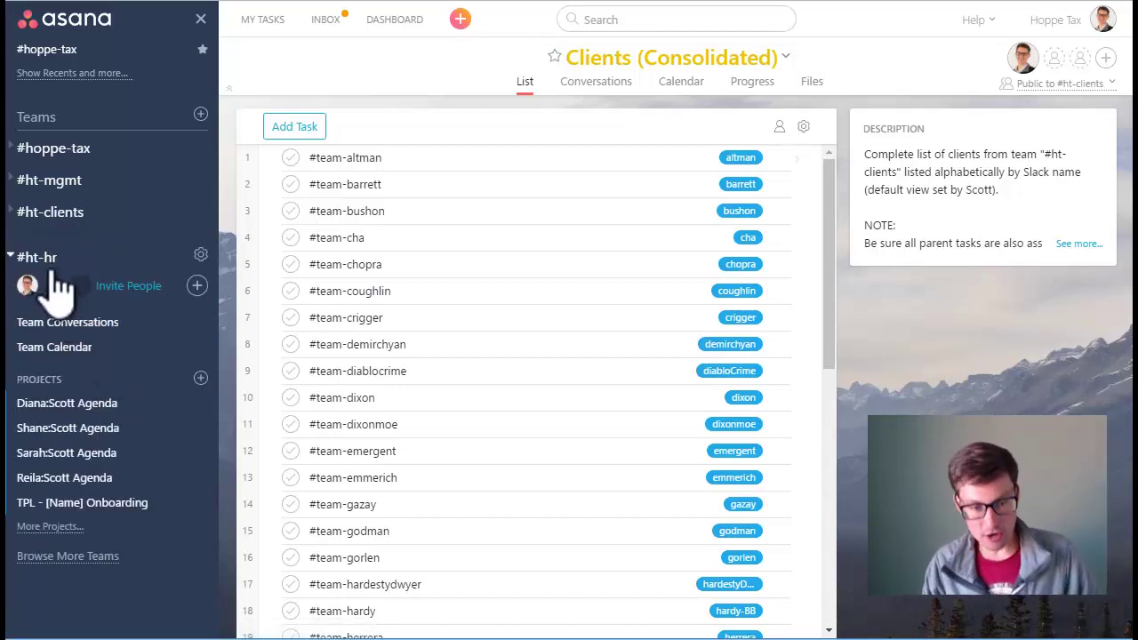
left_click(50, 529)
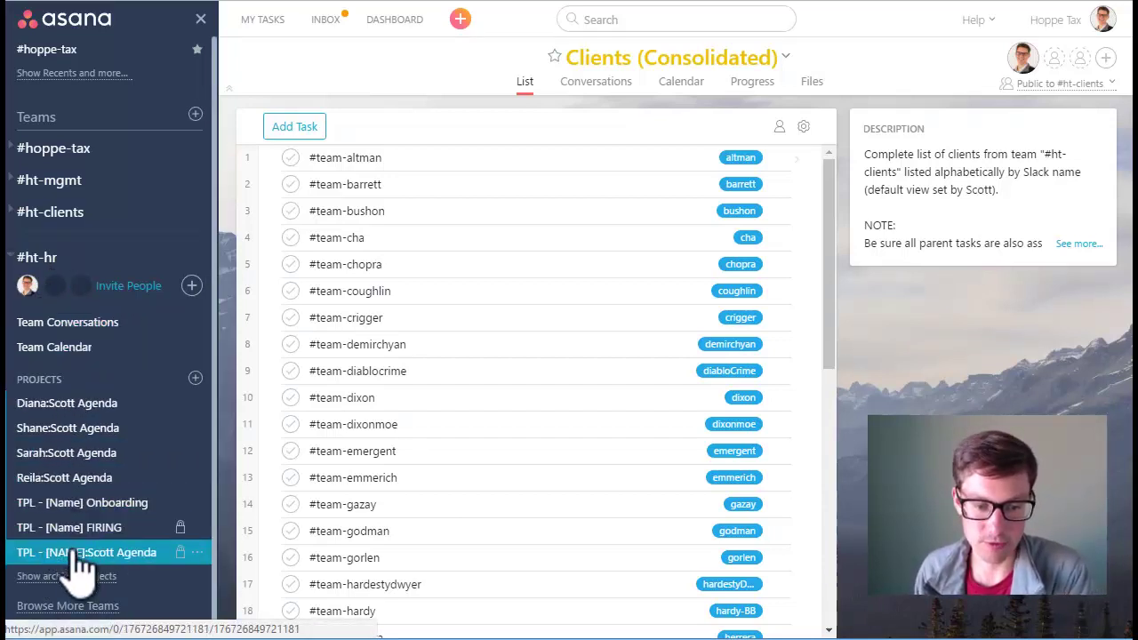
Step: Open a staff member's agenda project from the #ht-hr team list in the sidebar
left_click(76, 452)
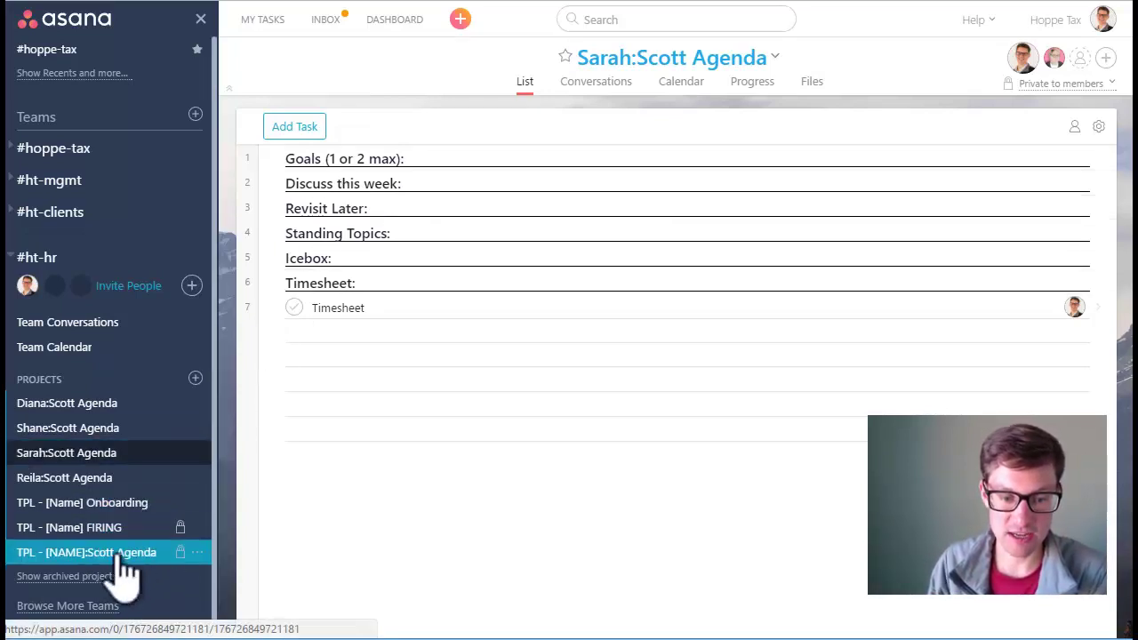
Step: In the TPL - [NAME] agenda template, rename the Goals heading to 'Goals (1 or 2 max):'
left_click(119, 552)
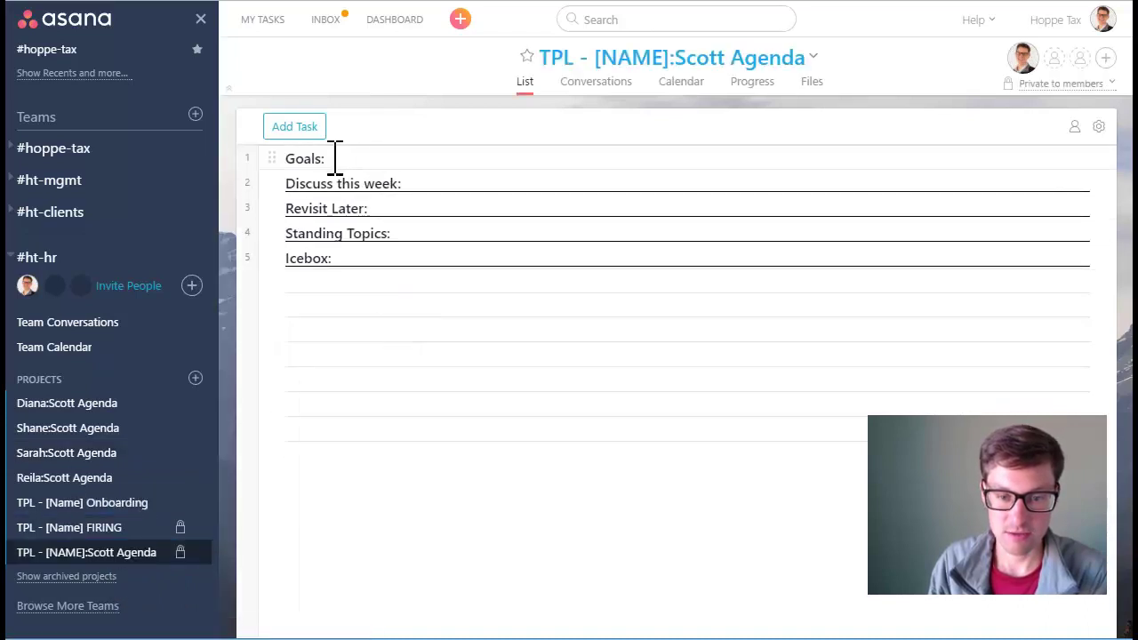
left_click(325, 158)
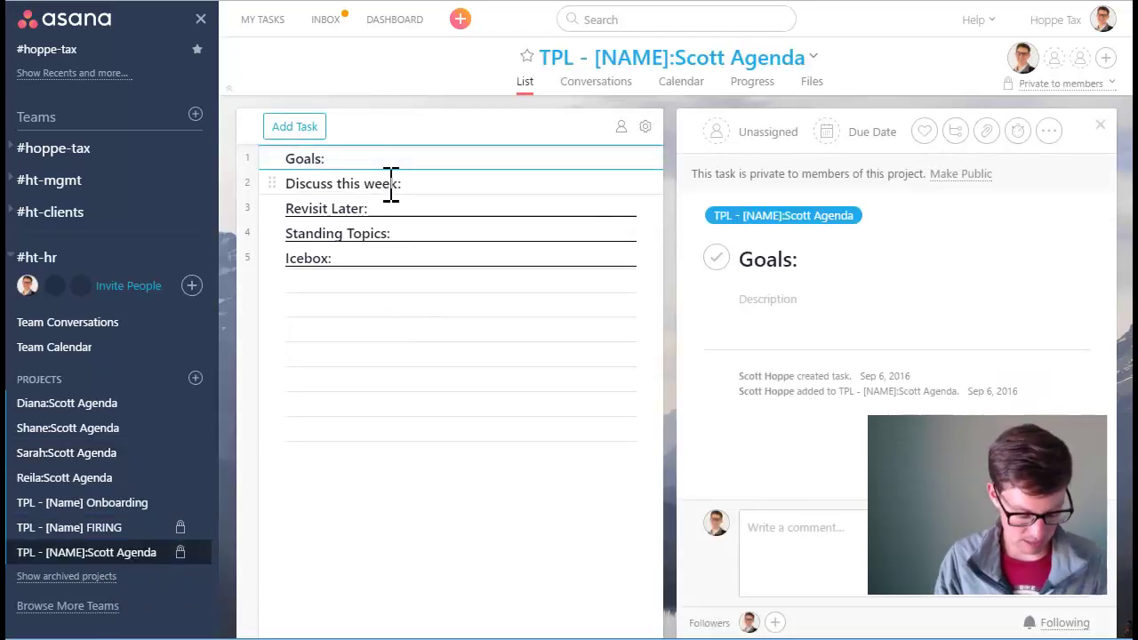
type("(1 or 2 mac")
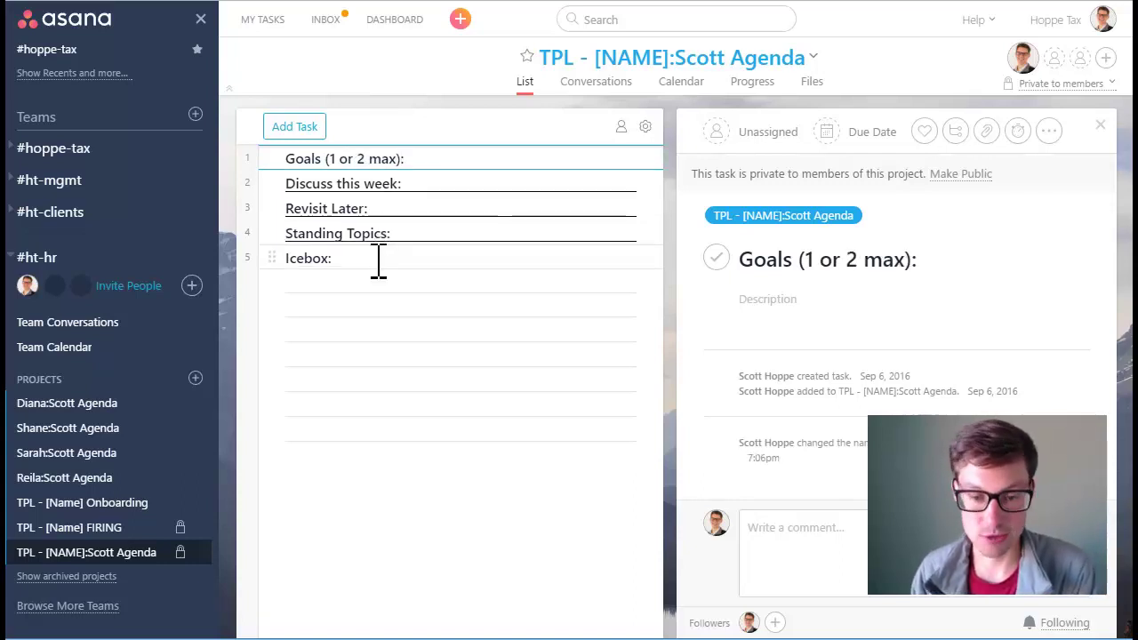
left_click(398, 538)
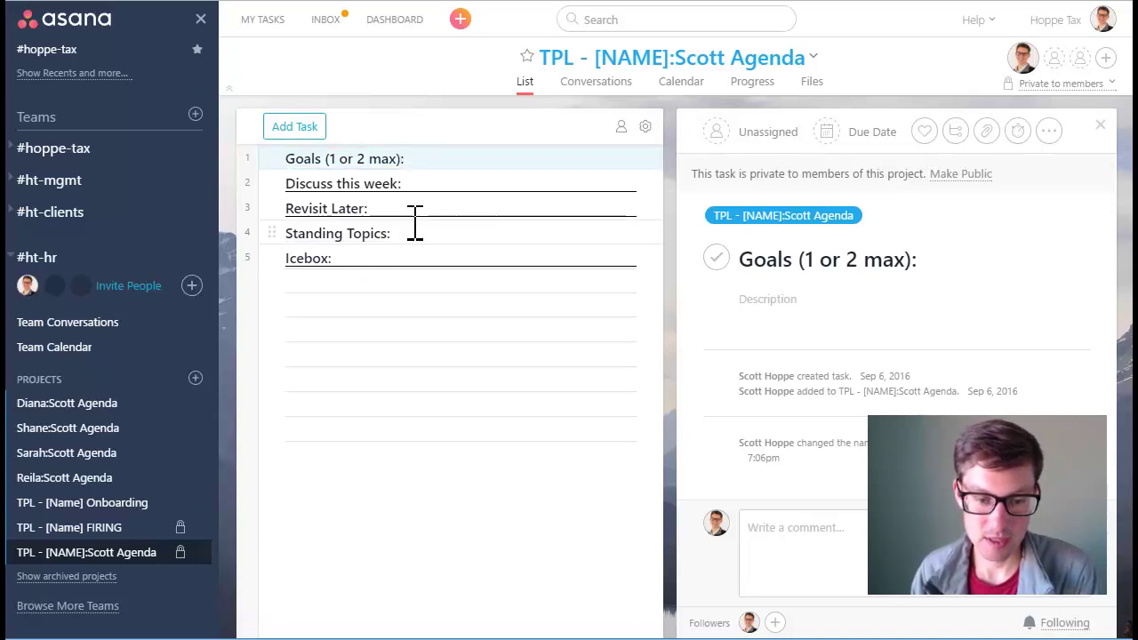
Step: Collapse the #ht-hr team in the sidebar so only the four team names show
left_click(38, 260)
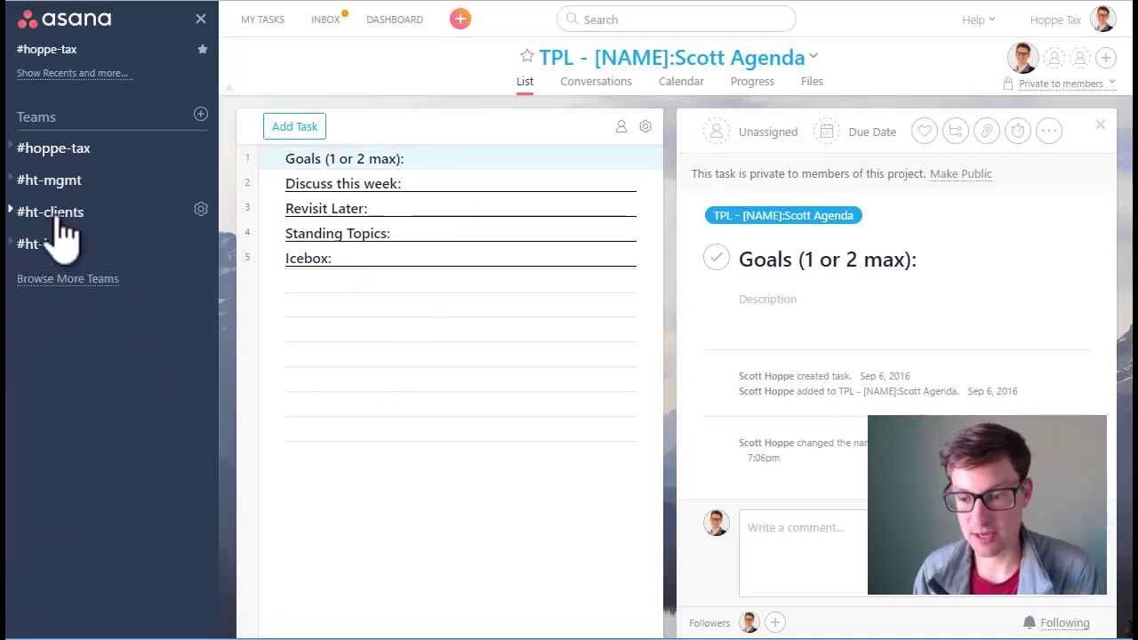